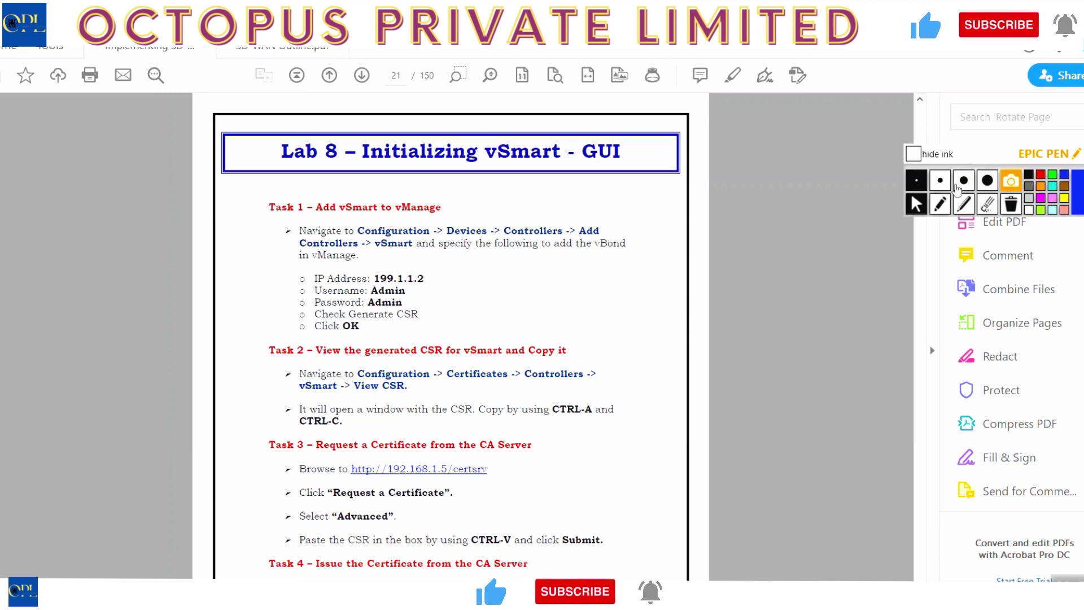
Page back from page 21 to page 19 of the lab guide, then forward to page 20.
click(921, 120)
click(921, 121)
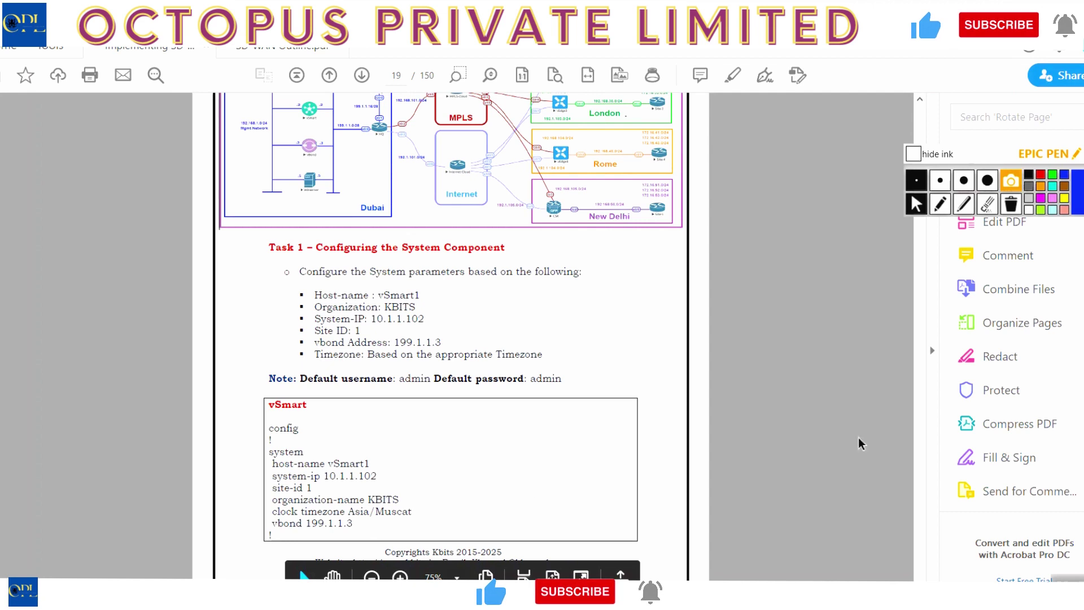
click(920, 520)
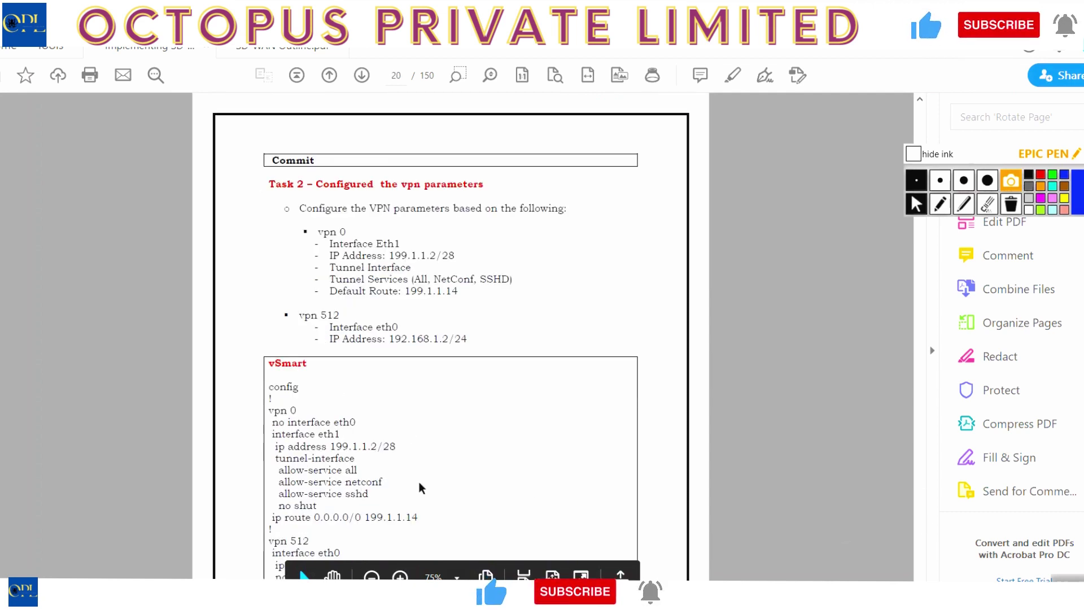
Scroll through page 20's vSmart VPN config to the top of page 21, Lab 8.
scroll(920, 576, down, 3)
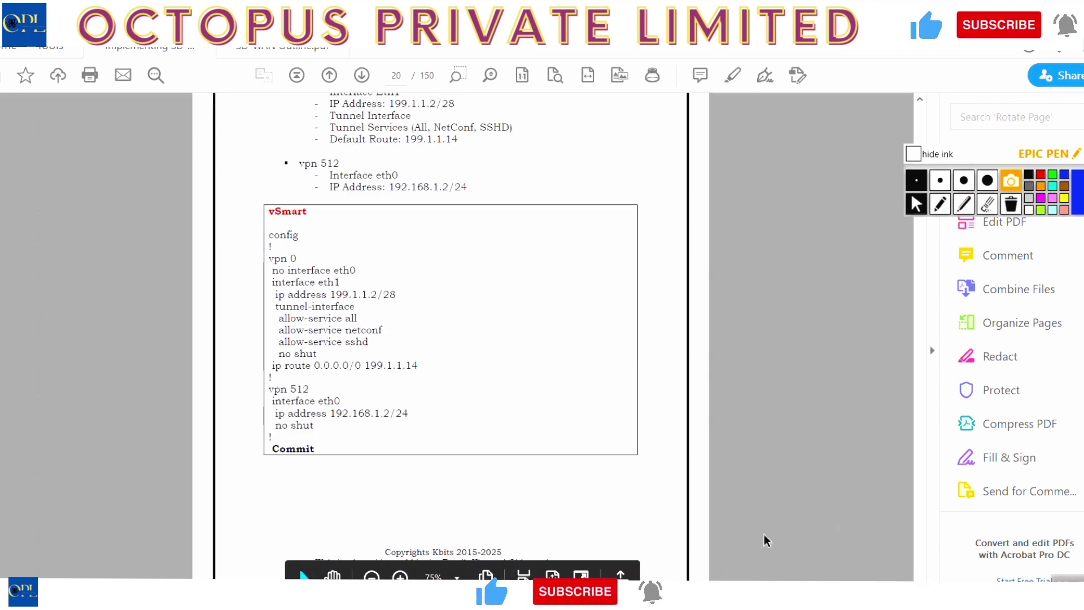
scroll(918, 568, down, 3)
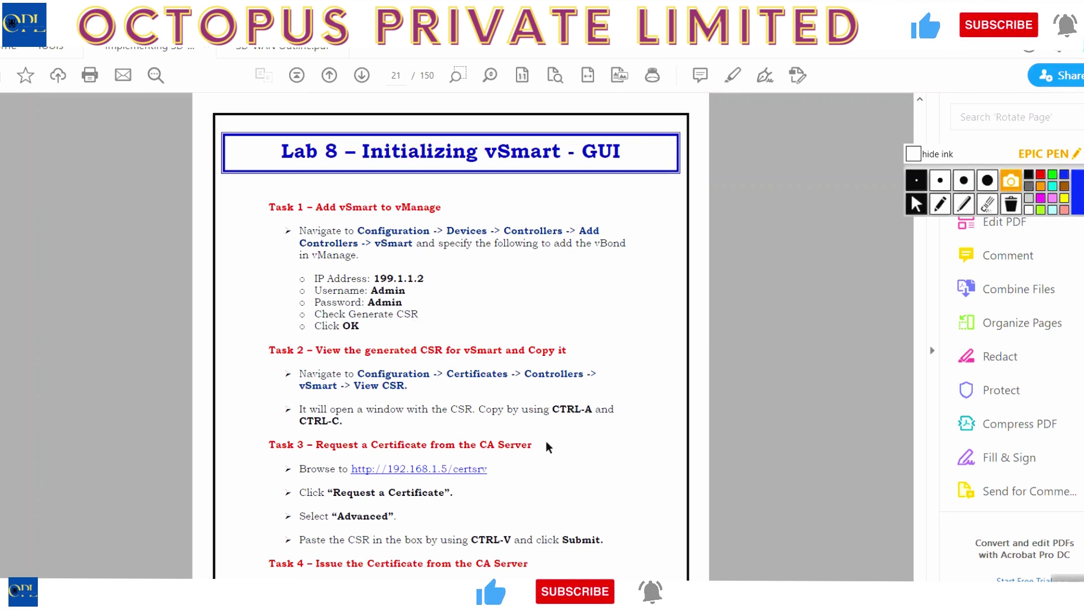
Check Configuration > Devices > Controllers, then show the dashboard with 0 vSmart, 1 vBond, 1 vManage.
click(339, 599)
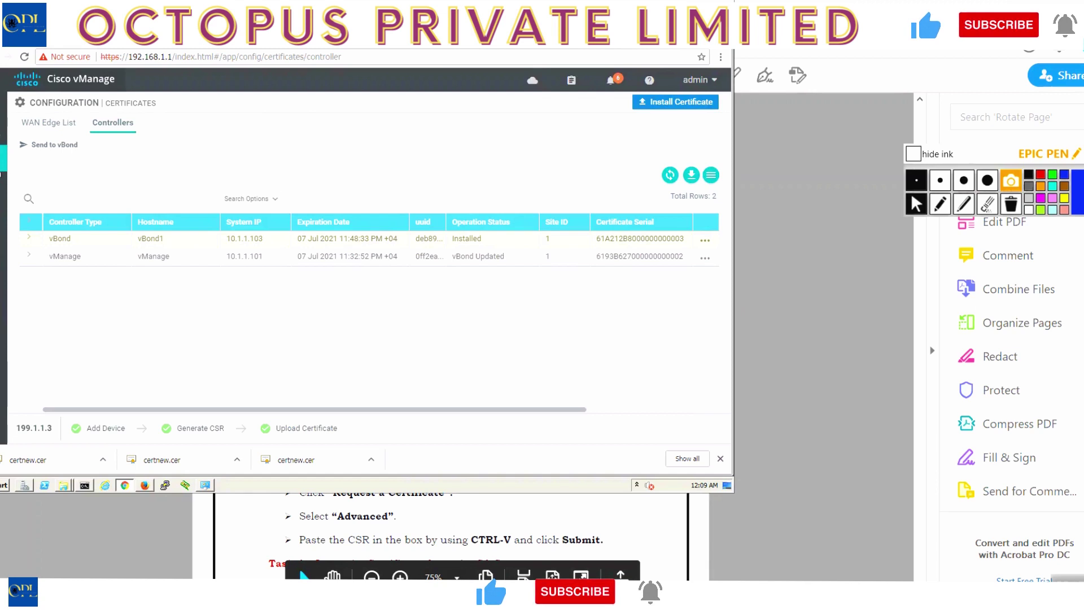
mouse_move(2, 164)
click(38, 190)
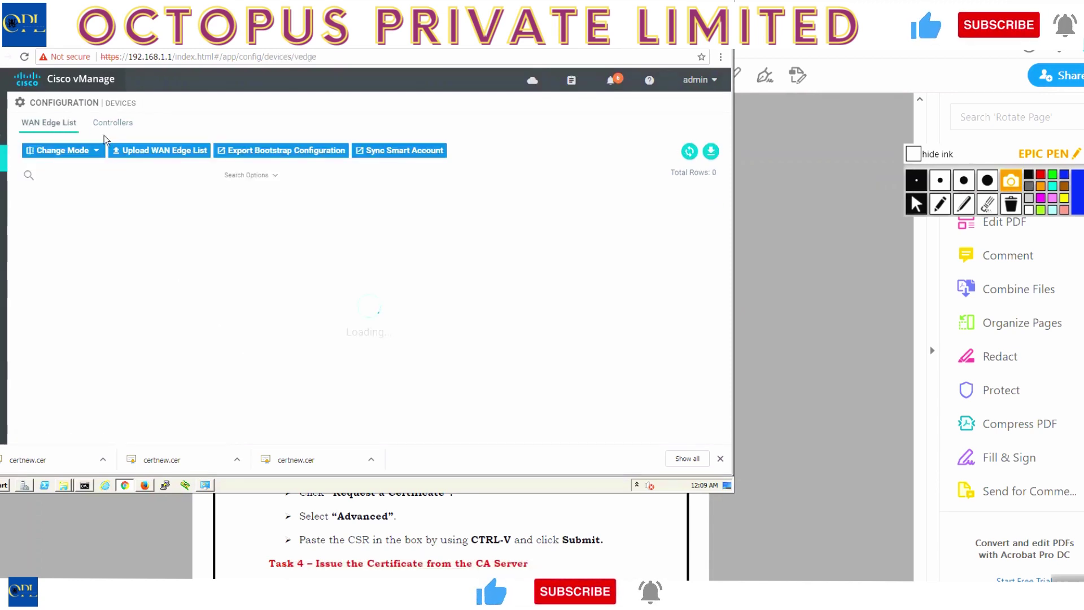
click(112, 123)
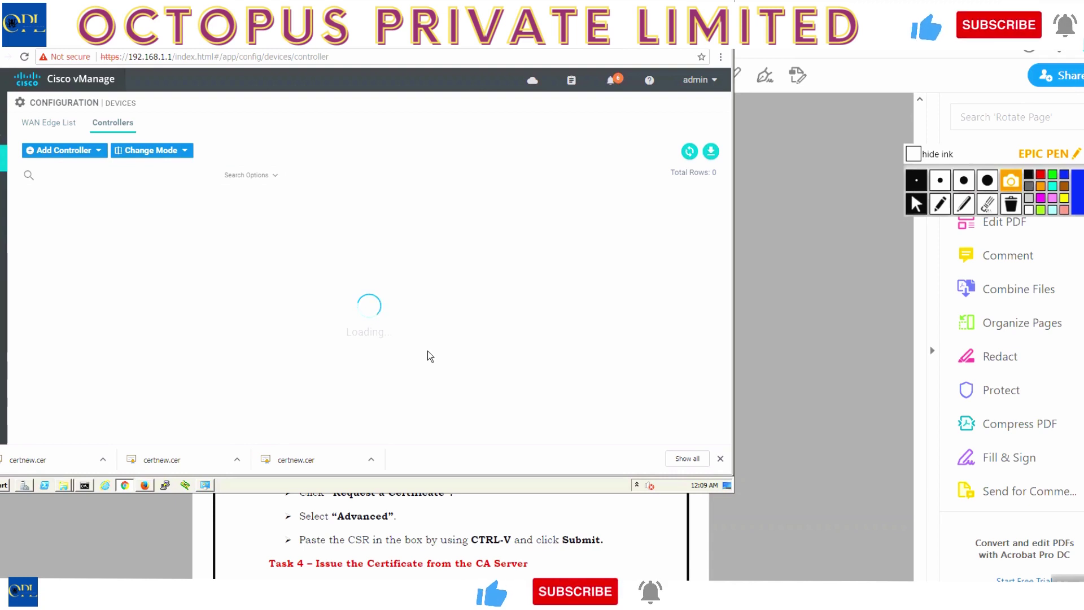
click(721, 458)
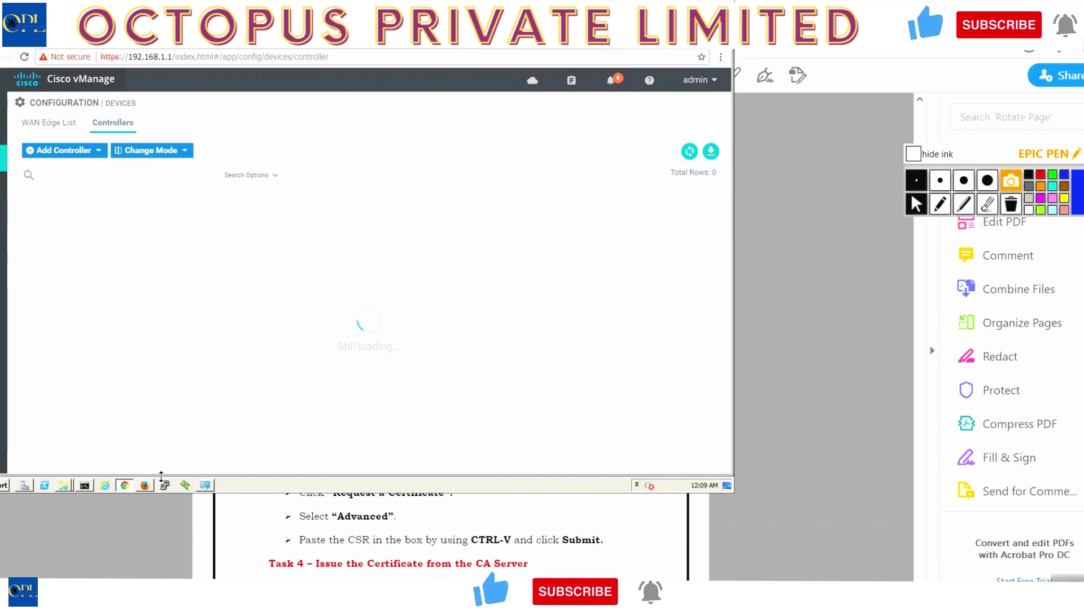
click(145, 485)
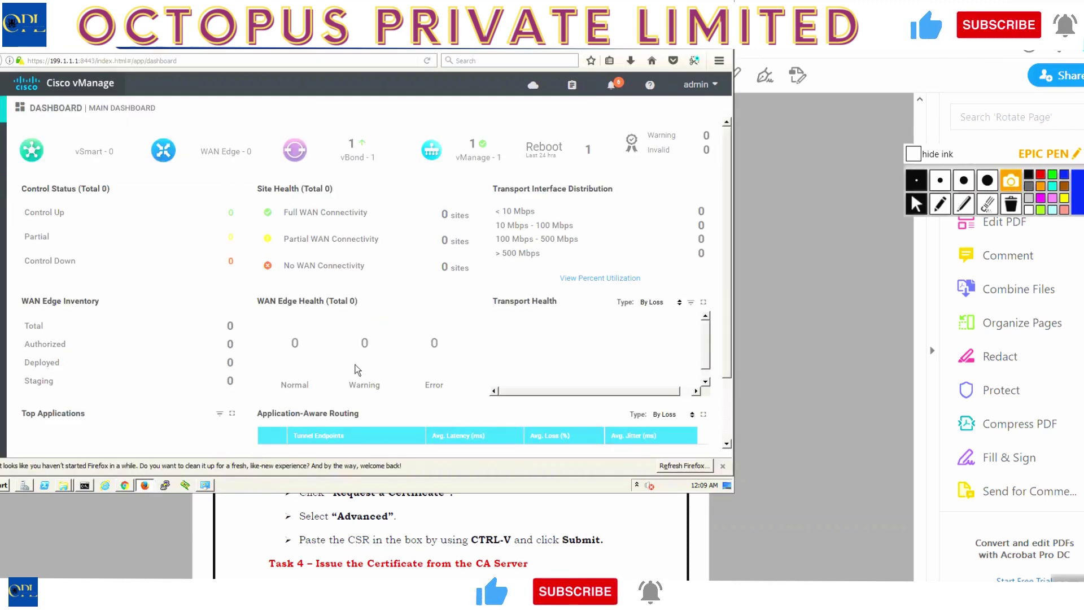
In the 199.1.1.1 session, open Configuration > Devices > Controllers and choose Add Controller > vSmart.
mouse_move(2, 176)
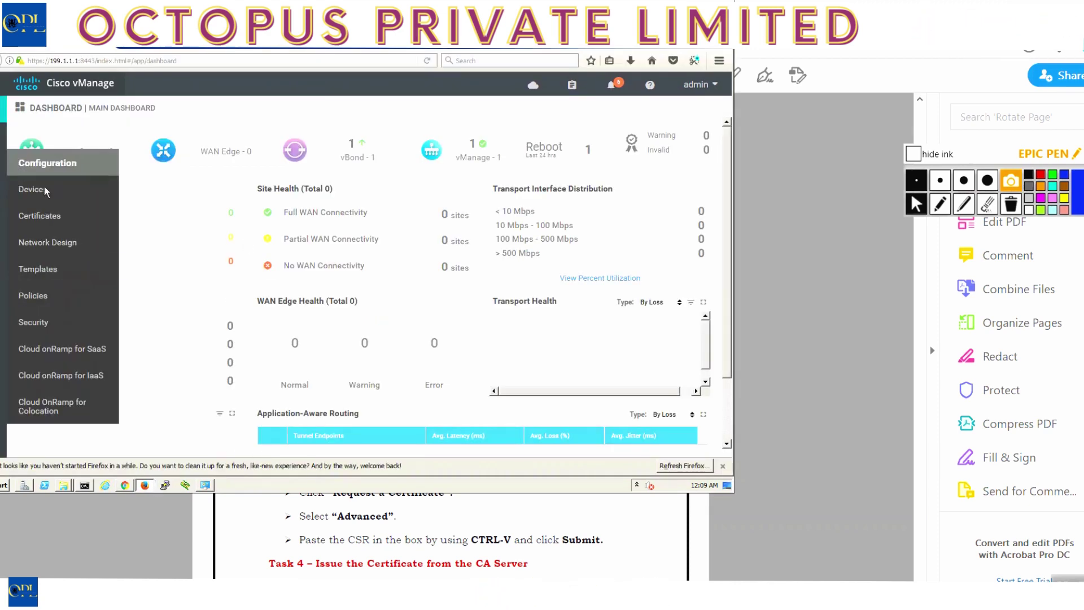
click(31, 186)
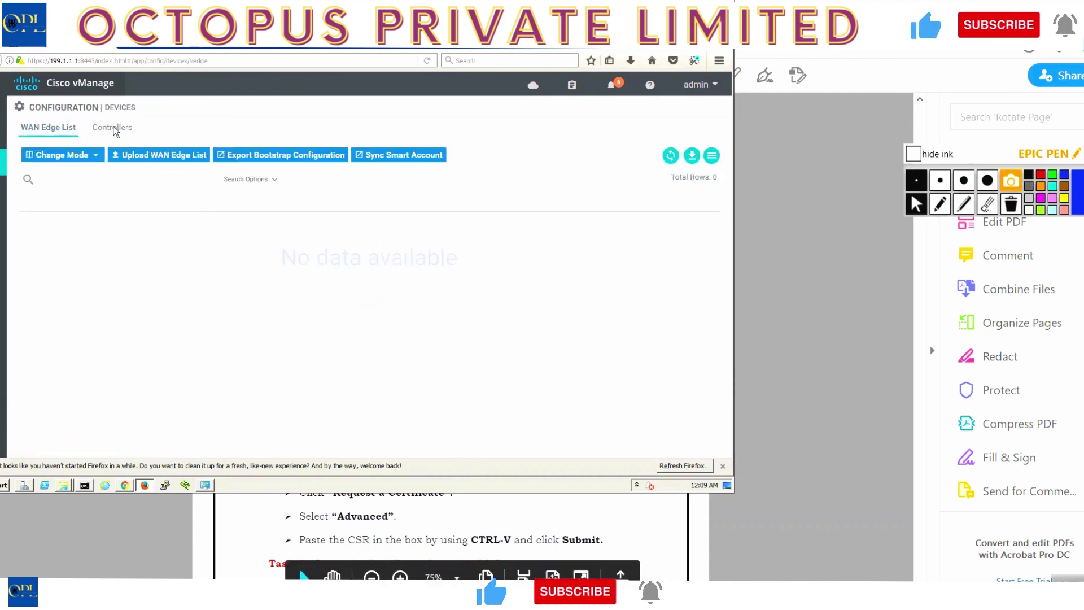
click(114, 127)
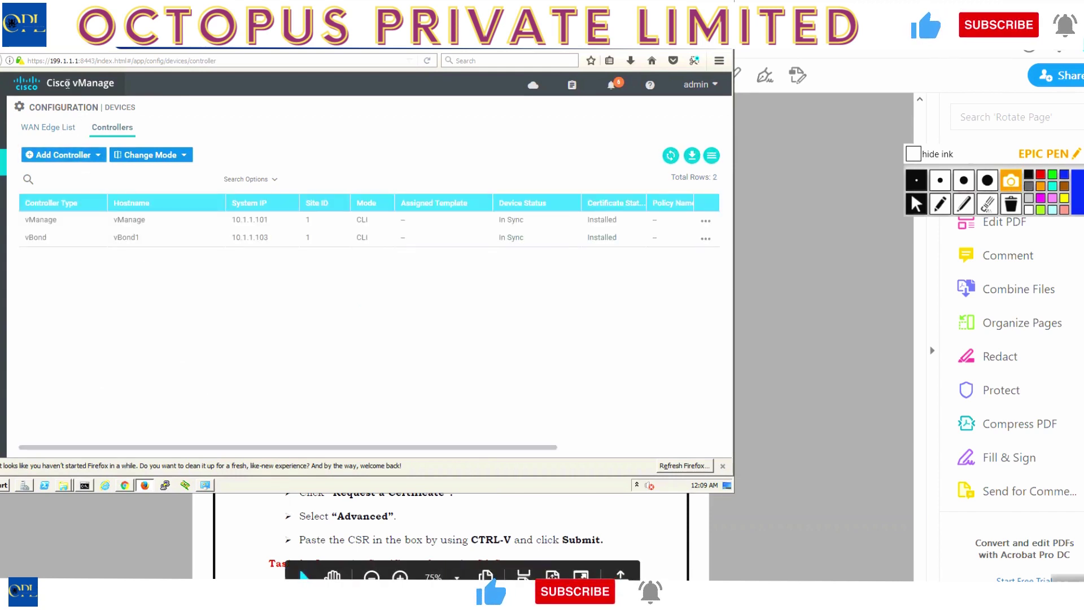
click(124, 488)
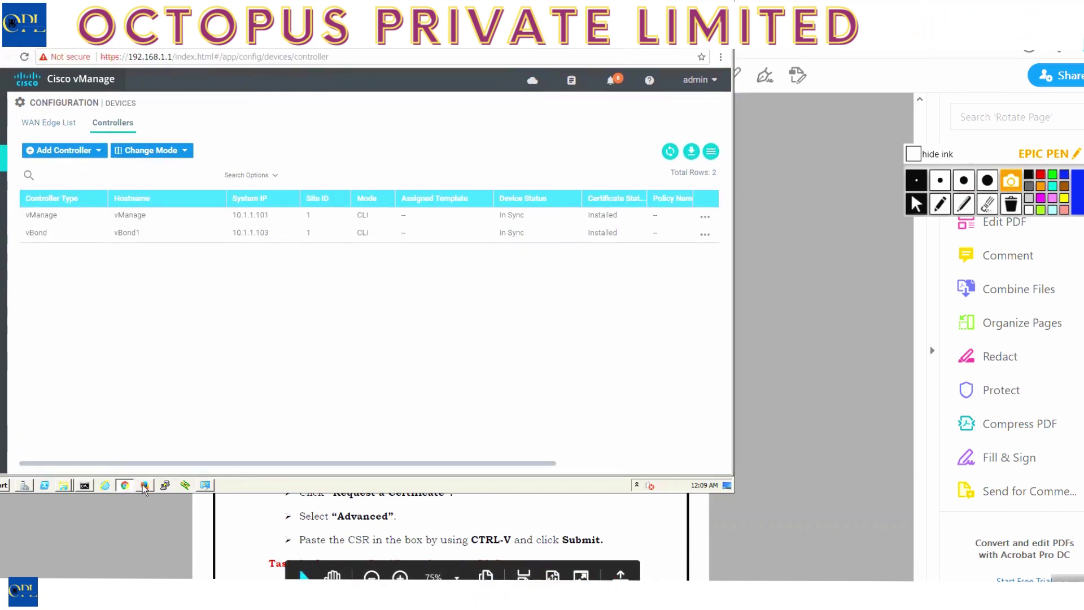
click(144, 485)
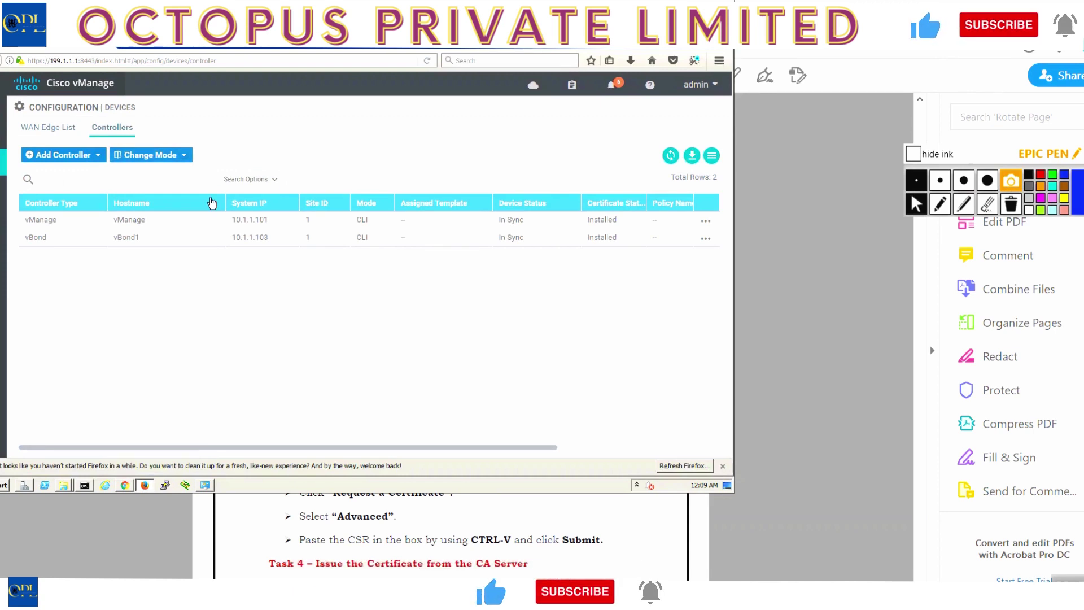
click(99, 154)
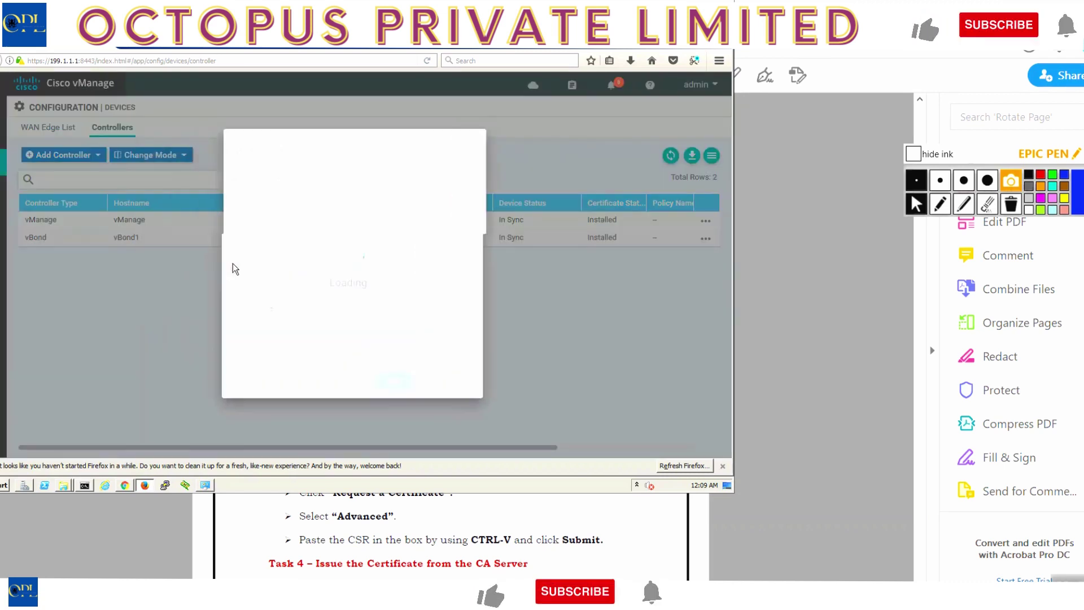
Add the vSmart at 199.1.1.2, re-entering the password and keeping Generate CSR checked.
click(360, 179)
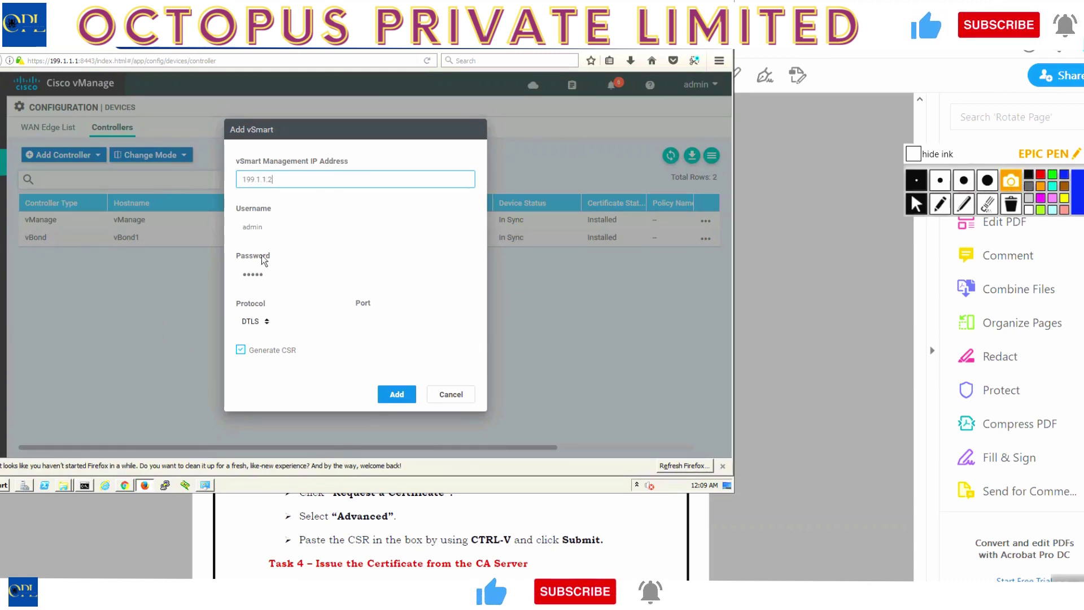
double_click(276, 280)
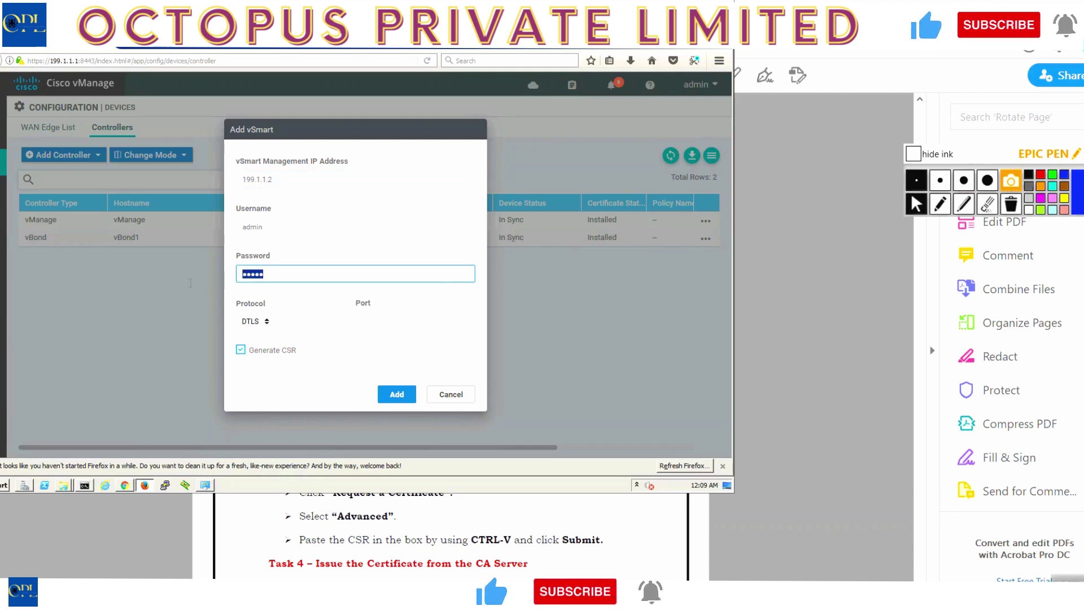
text(admin)
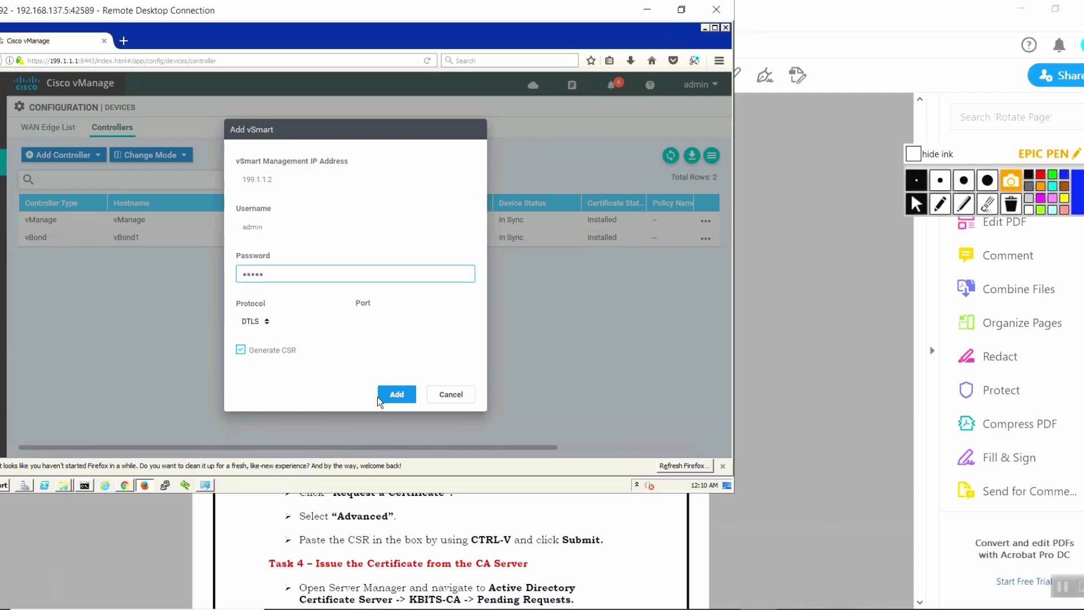
click(395, 395)
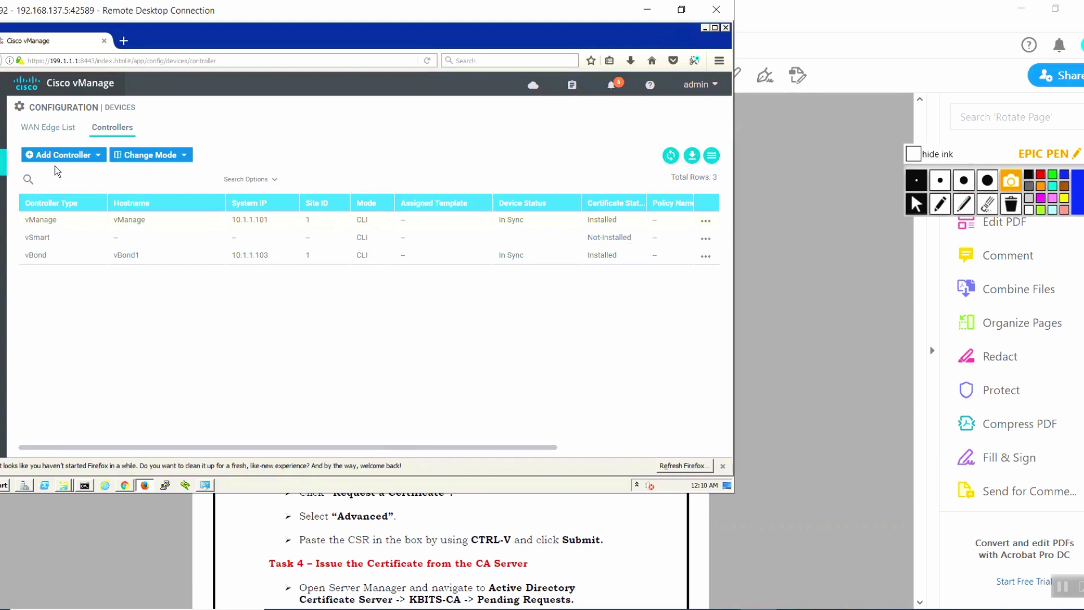
View the vSmart row's CSR under Configuration > Certificates > Controllers and select all its text.
mouse_move(1, 173)
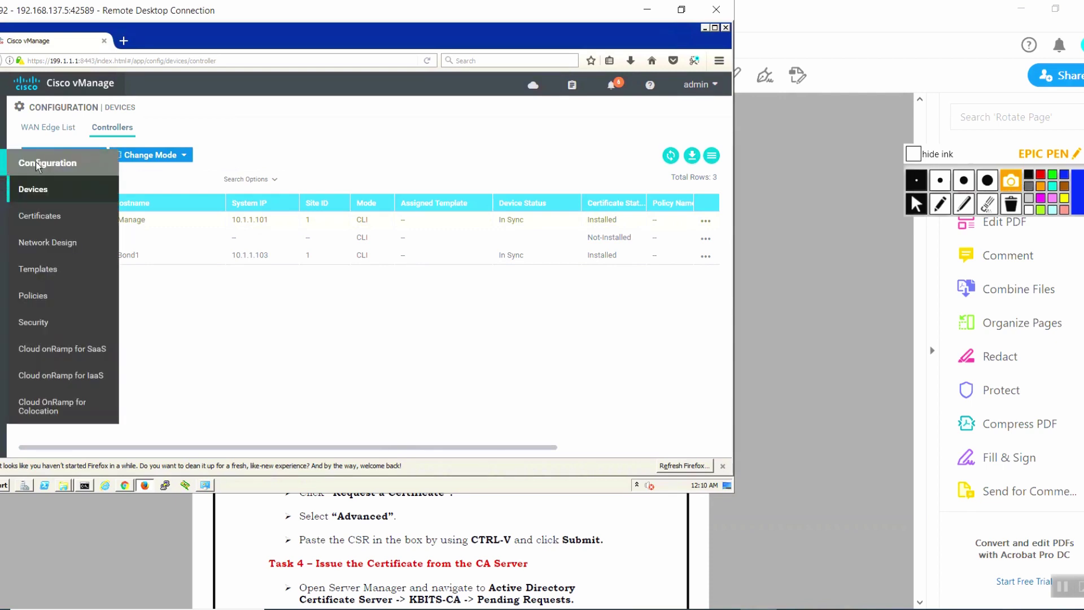
click(39, 220)
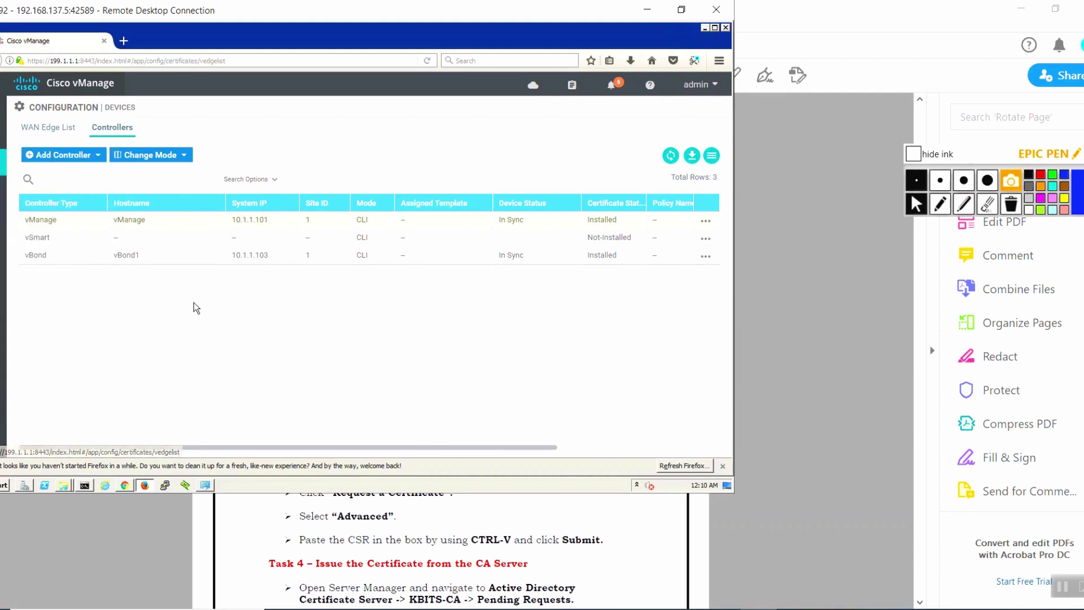
click(126, 132)
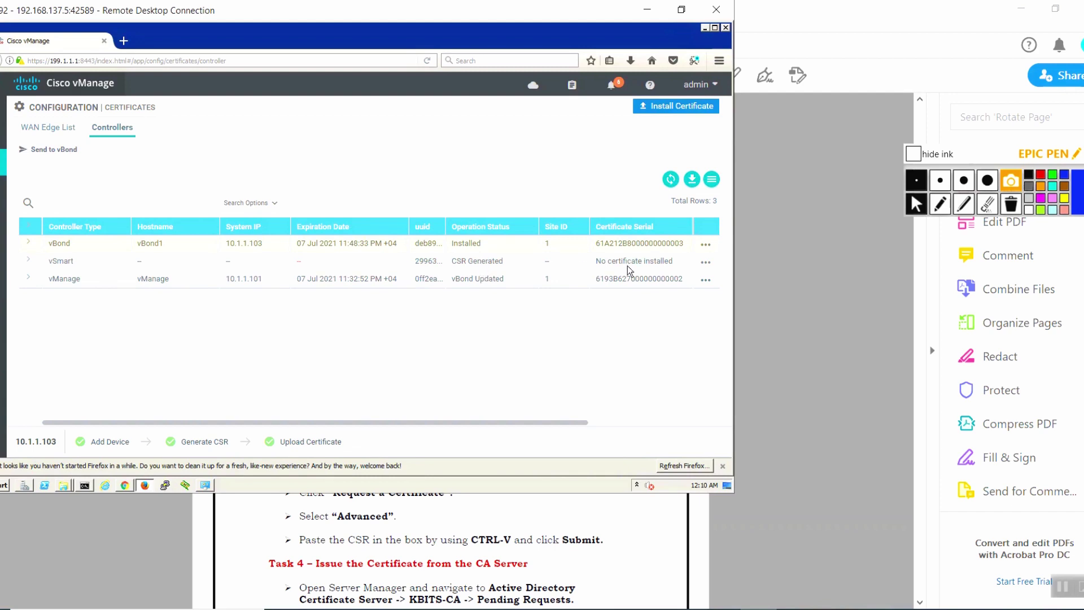
click(707, 263)
click(676, 184)
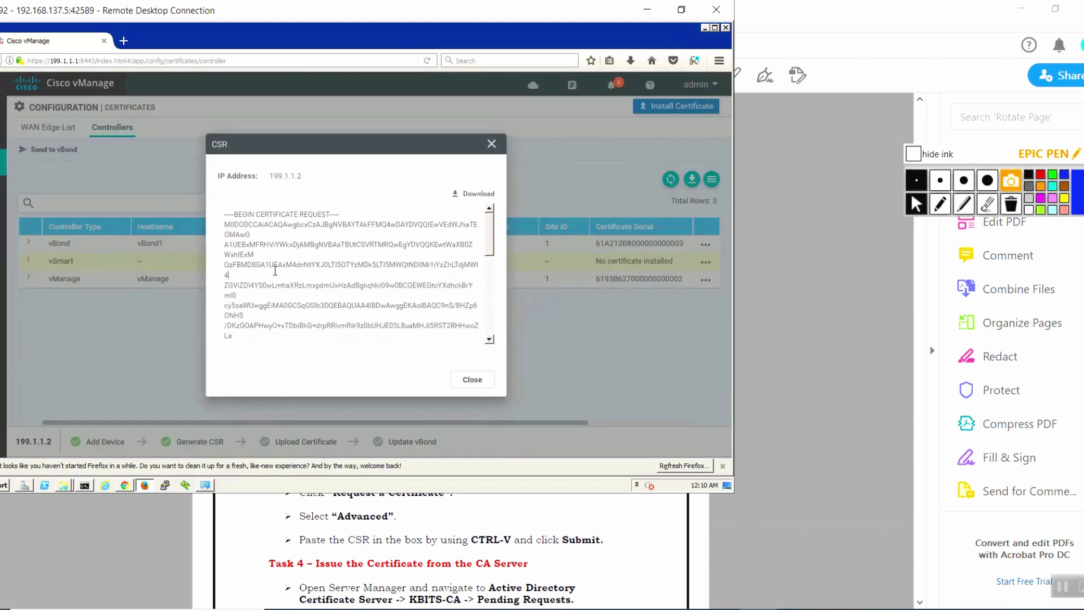
key(ctrl+a)
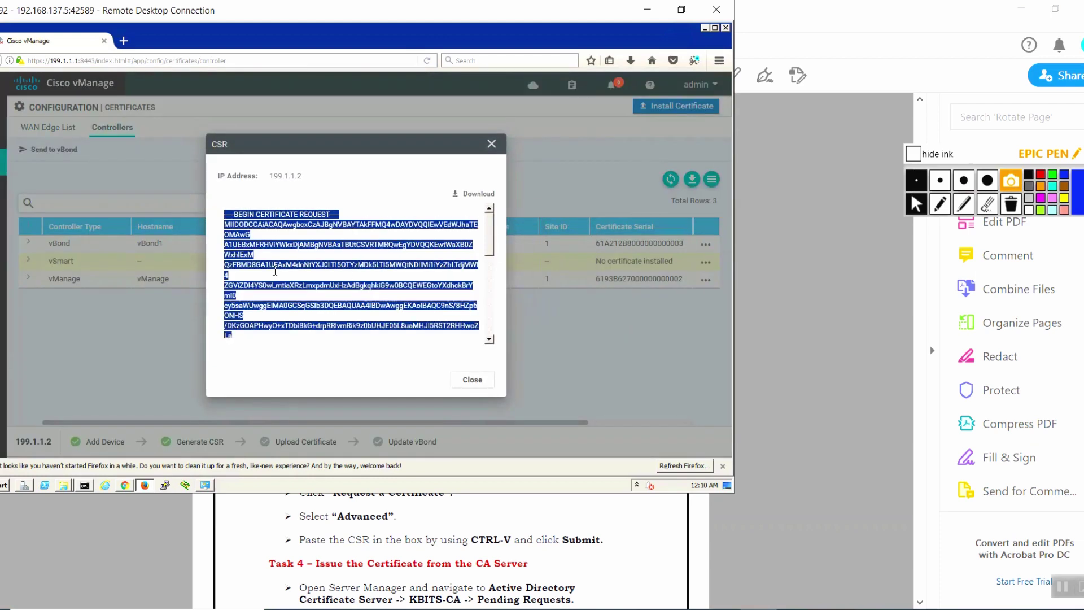
click(129, 487)
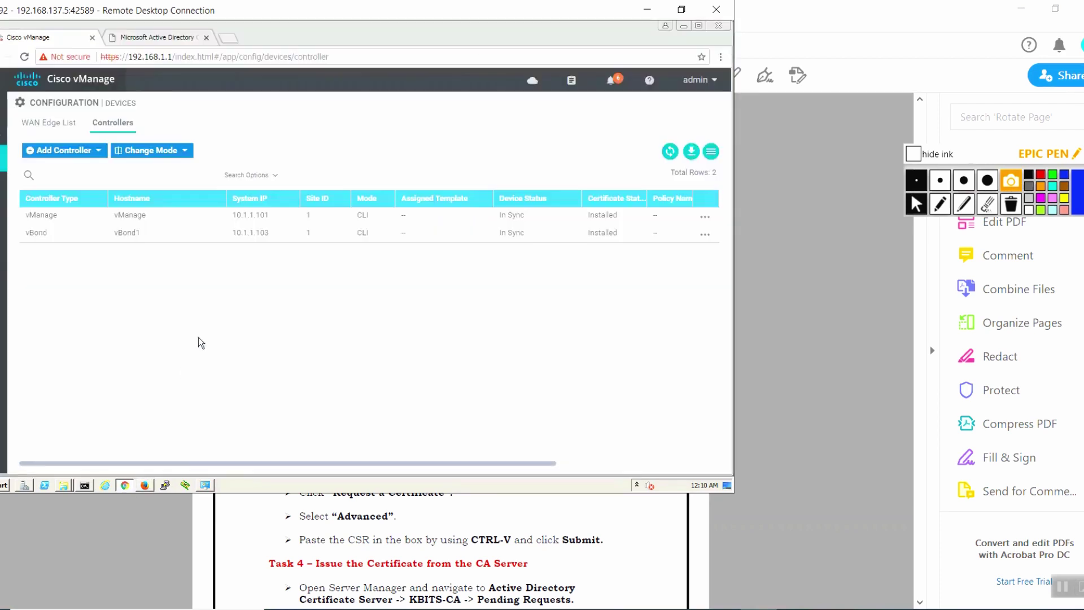
Paste the vSmart CSR into an advanced certificate request and submit it to SRV-CA as request 4.
click(178, 44)
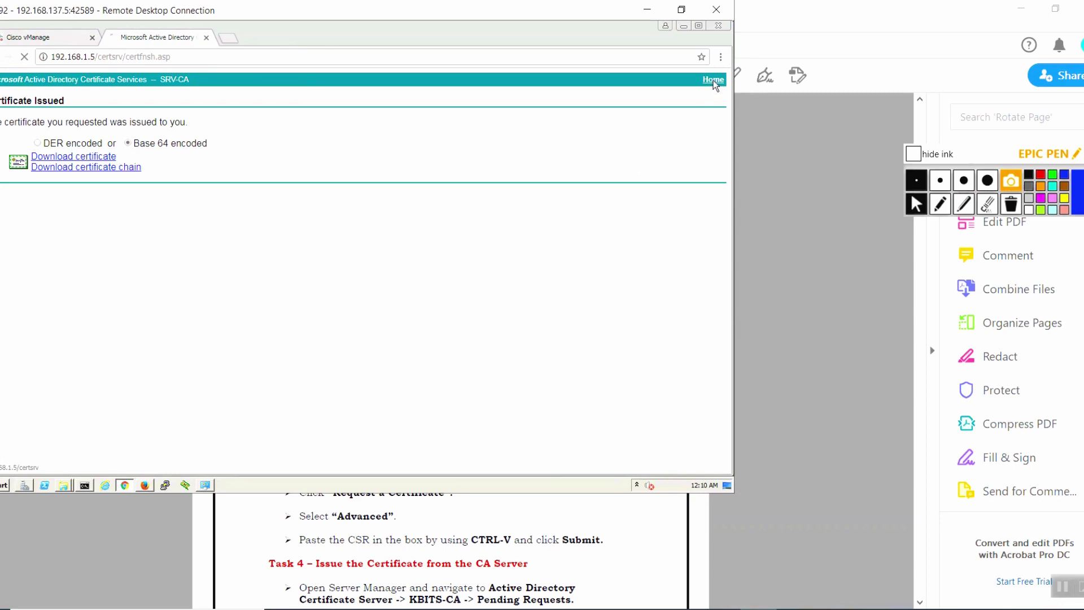
click(45, 205)
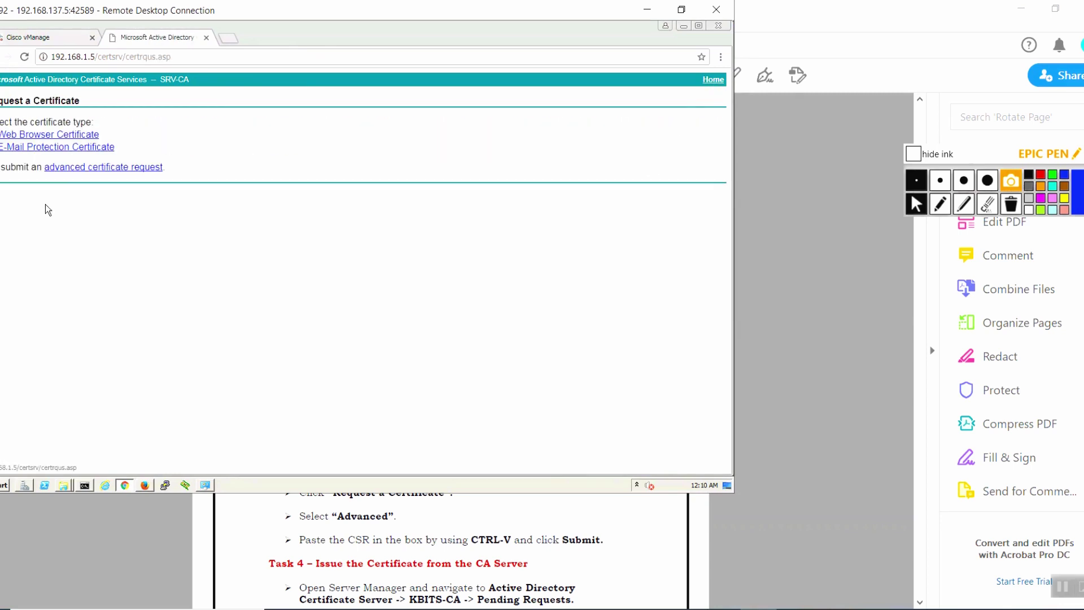
click(79, 169)
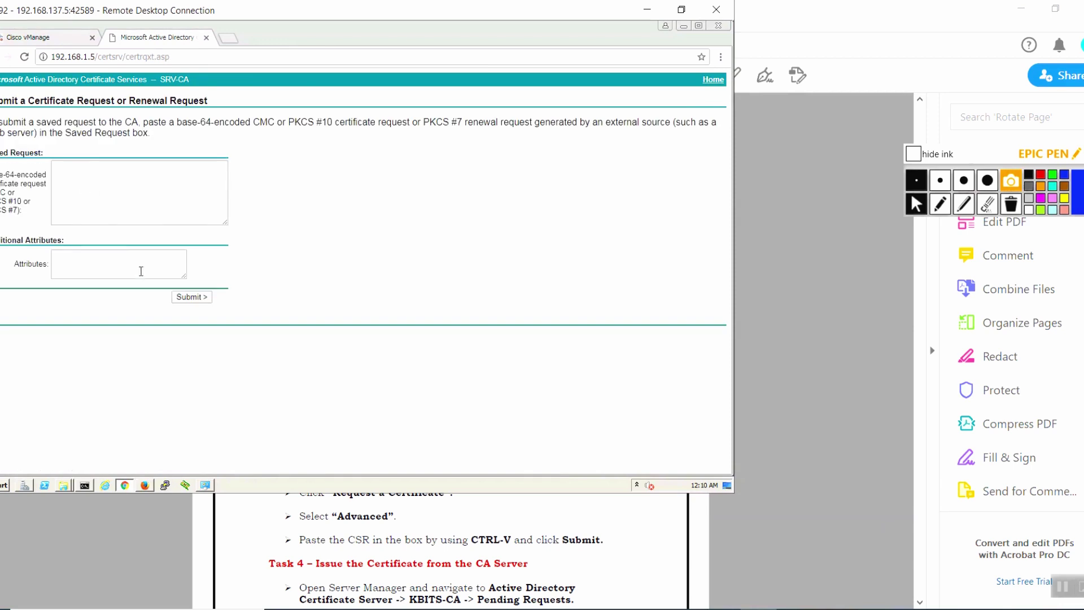
key(ctrl+v)
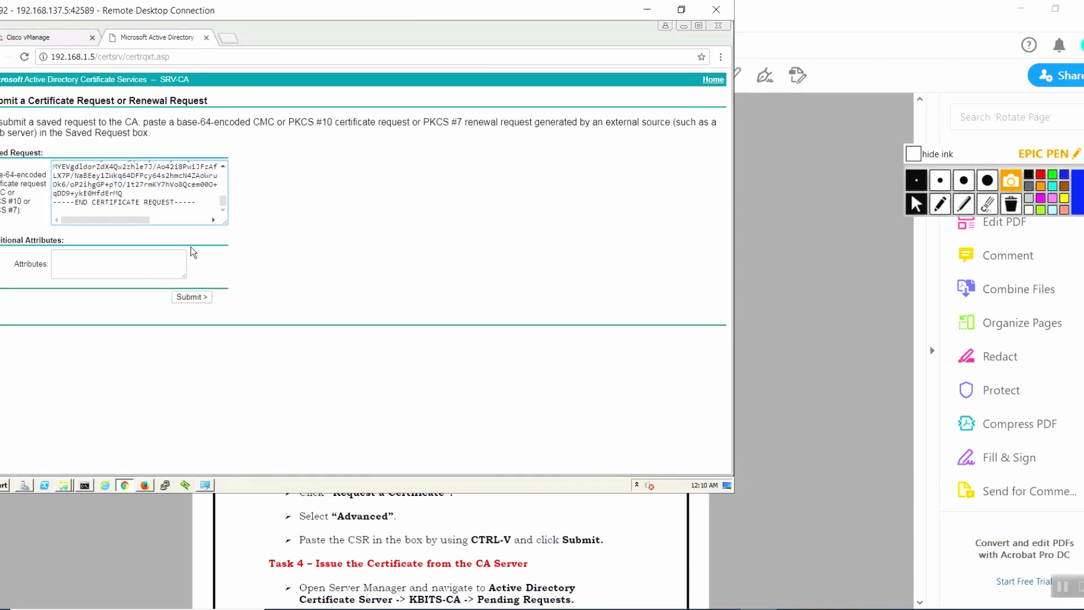
click(192, 297)
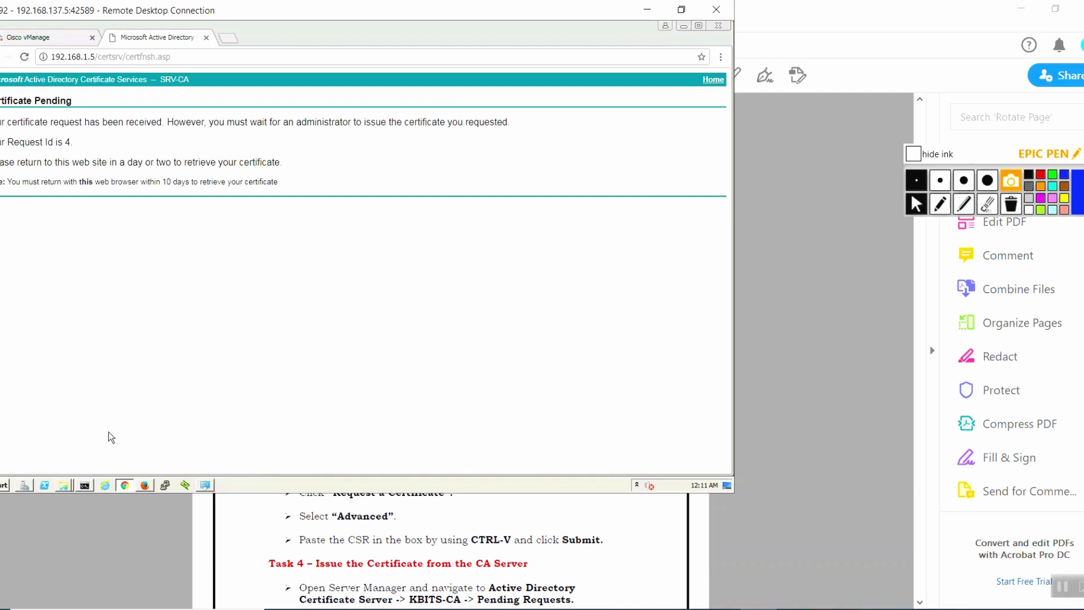
click(26, 485)
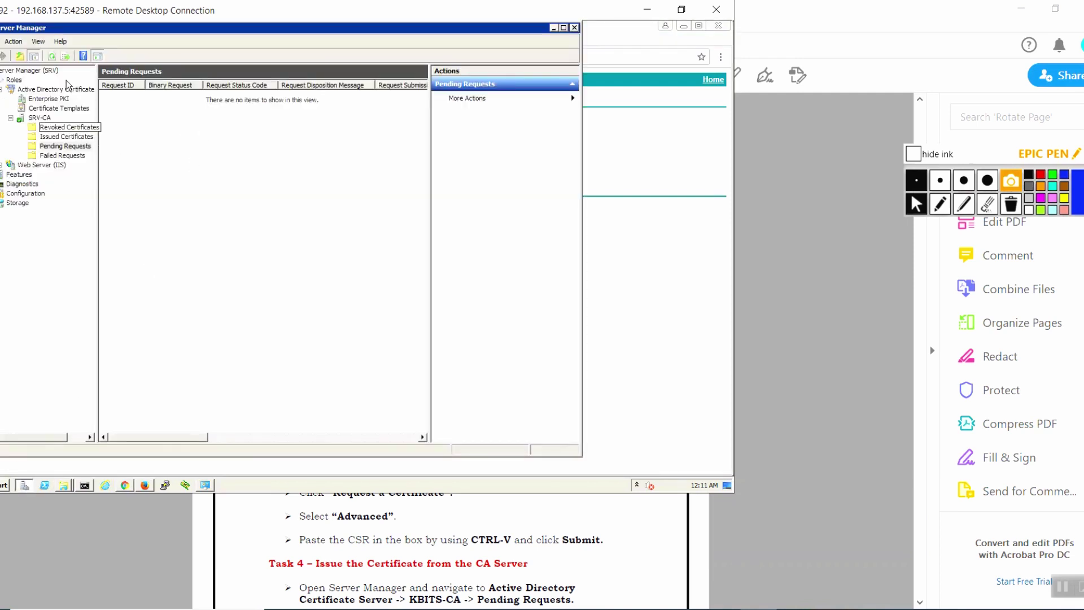
Refresh SRV-CA's Pending Requests and issue request 4 through All Tasks > Issue.
click(51, 57)
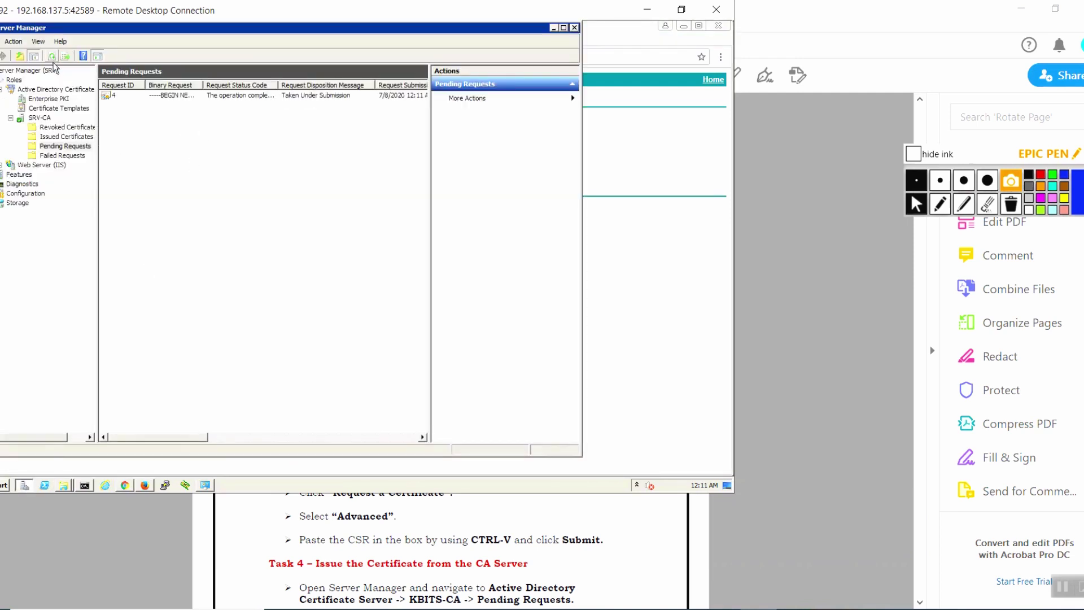
right_click(115, 97)
mouse_move(141, 105)
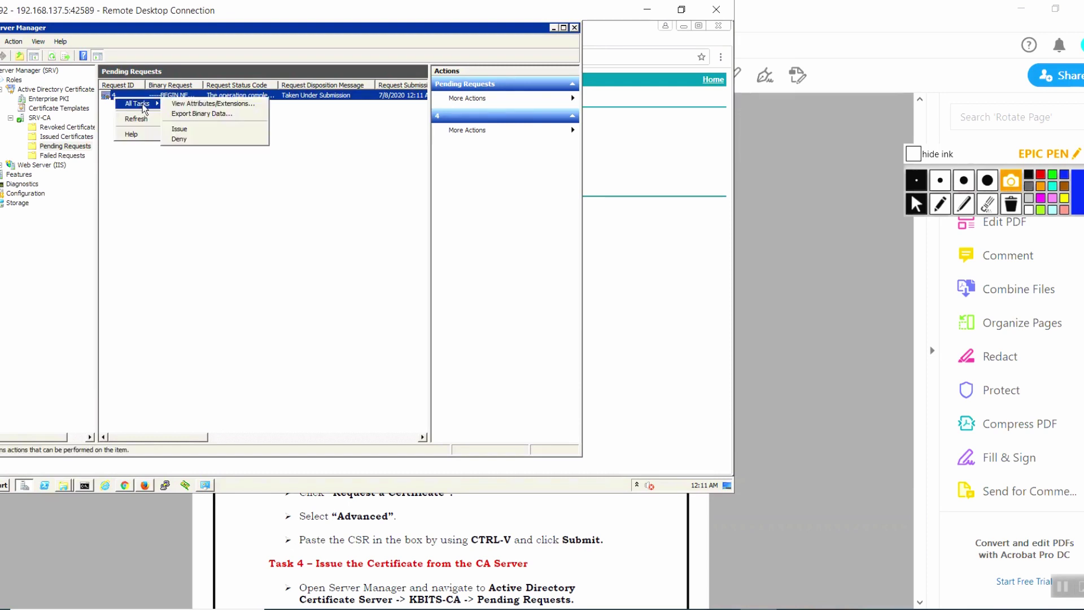
click(190, 133)
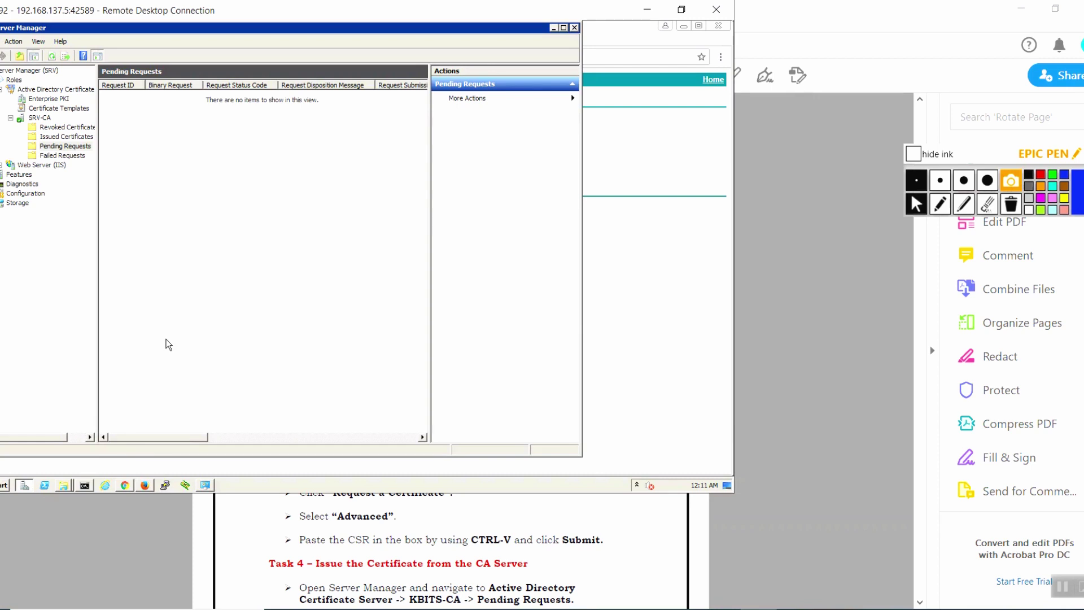
click(126, 486)
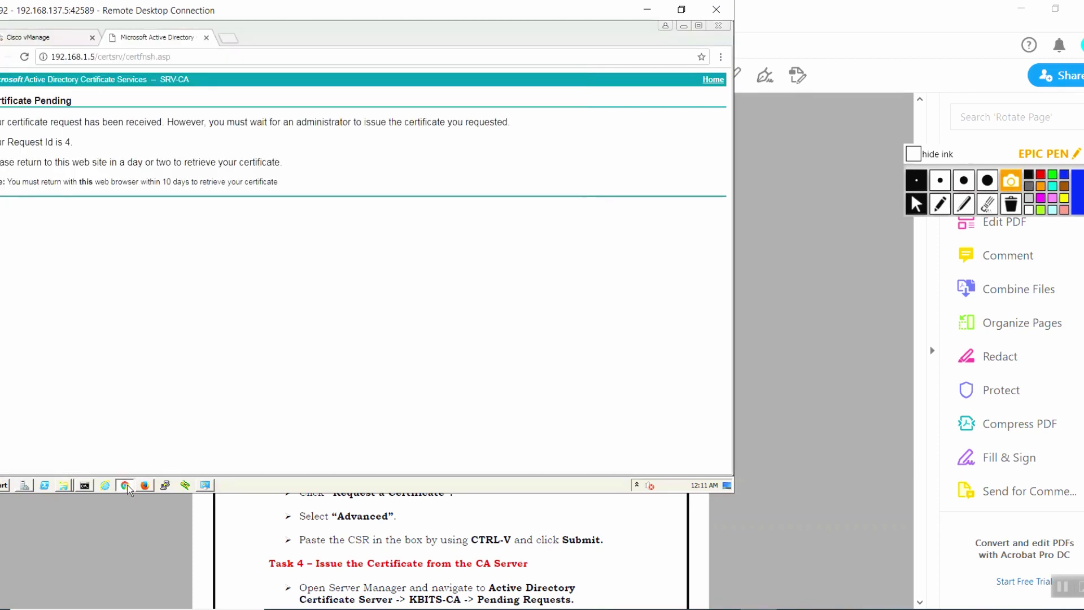
Retrieve the issued vSmart certificate from the saved request and download it Base 64 encoded as certnew.cer.
click(713, 80)
click(42, 218)
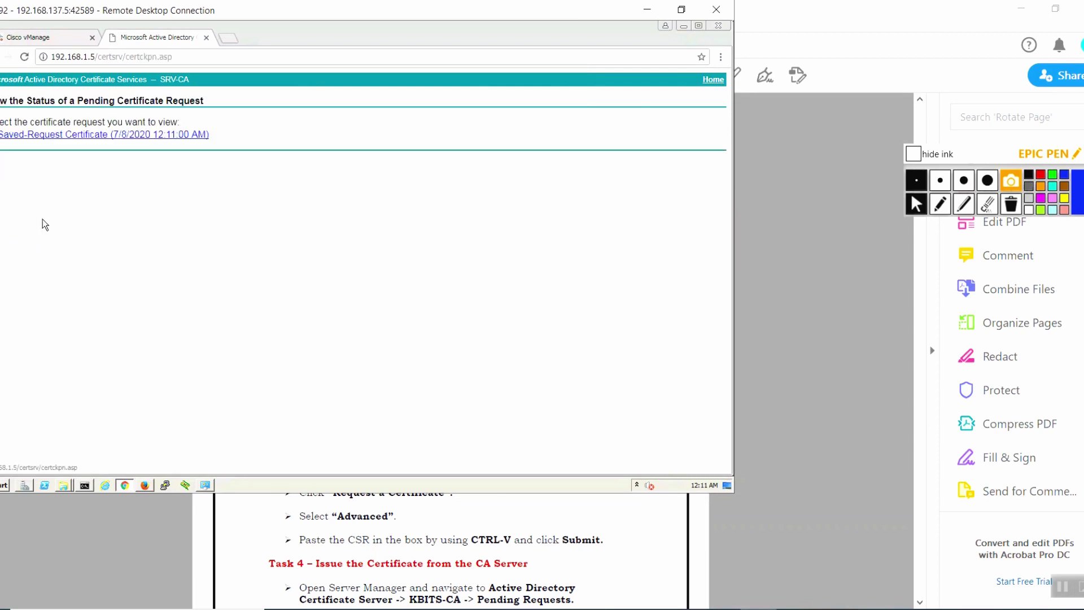
click(45, 136)
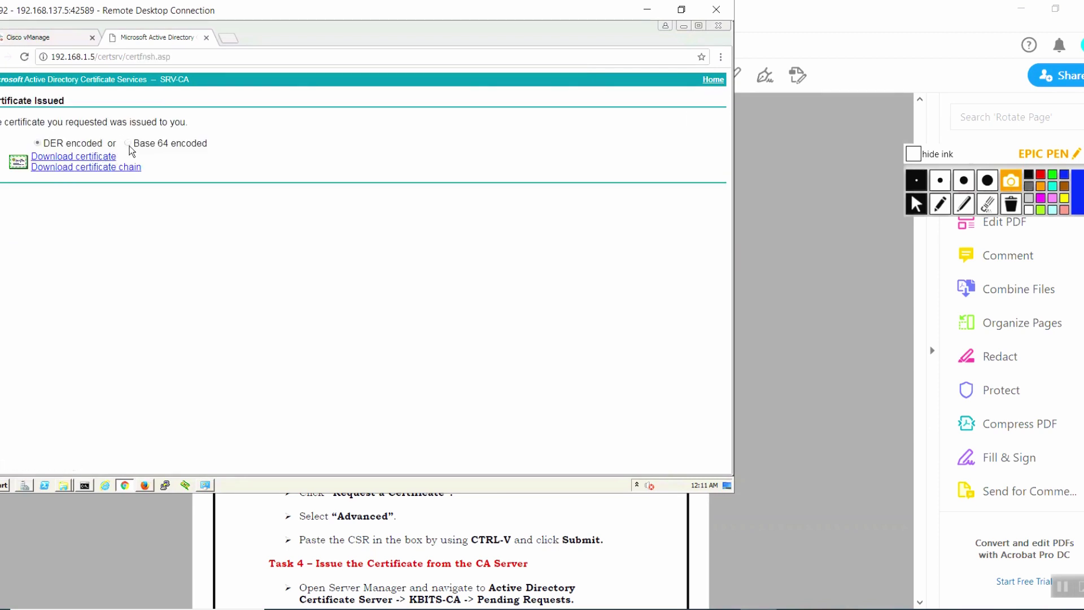
click(97, 157)
click(103, 460)
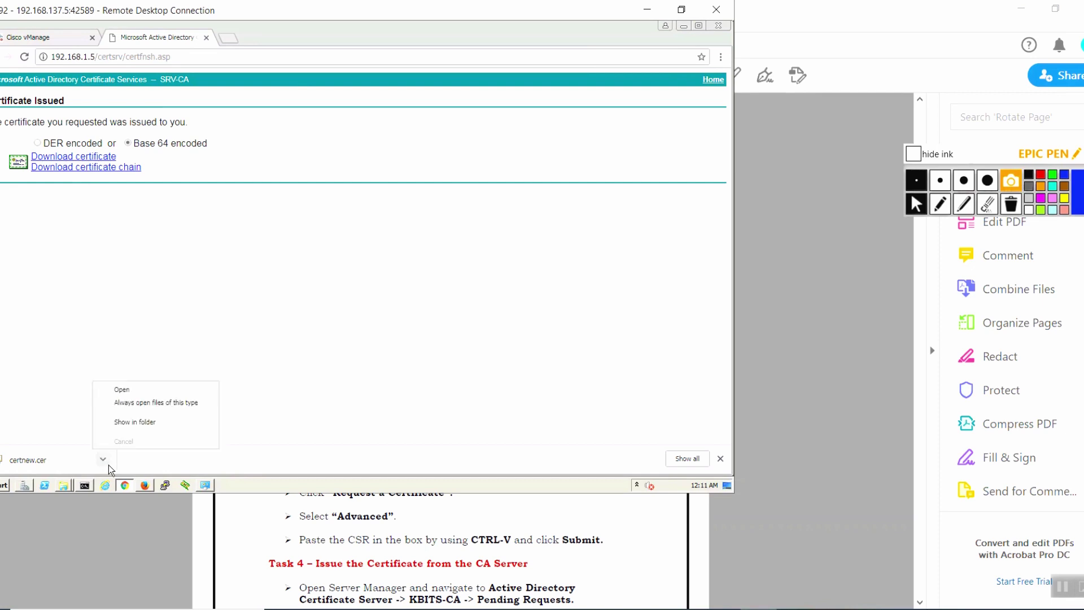
Show certnew.cer in the Downloads folder and rename it to vSmart.cer.
click(157, 423)
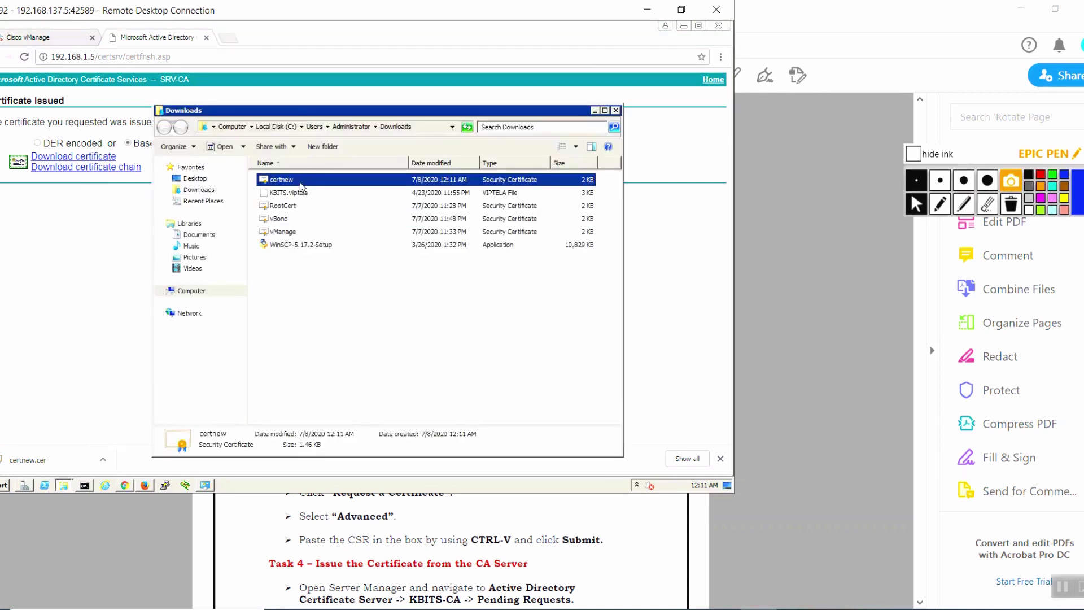
text(vSmart)
click(314, 297)
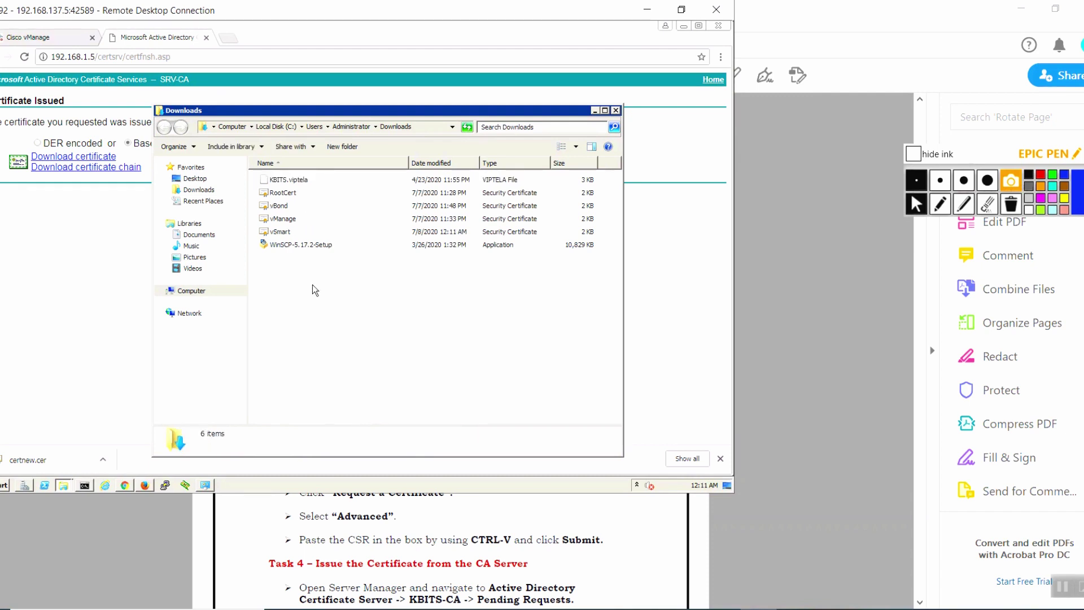
right_click(289, 232)
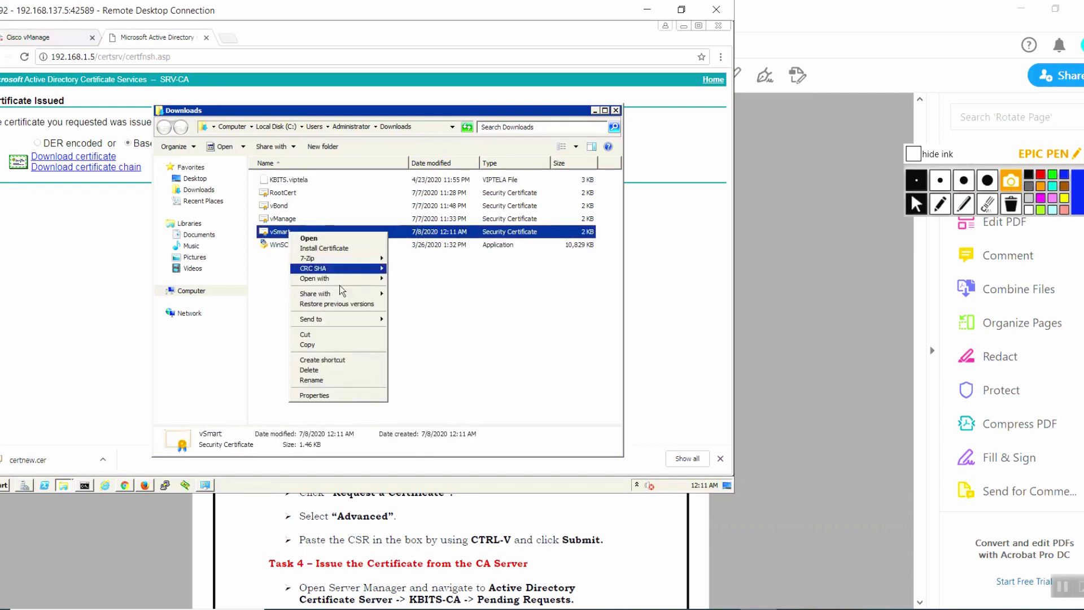
Open vSmart.cer in Notepad, copy its entire certificate text, and close Notepad.
mouse_move(368, 285)
click(408, 290)
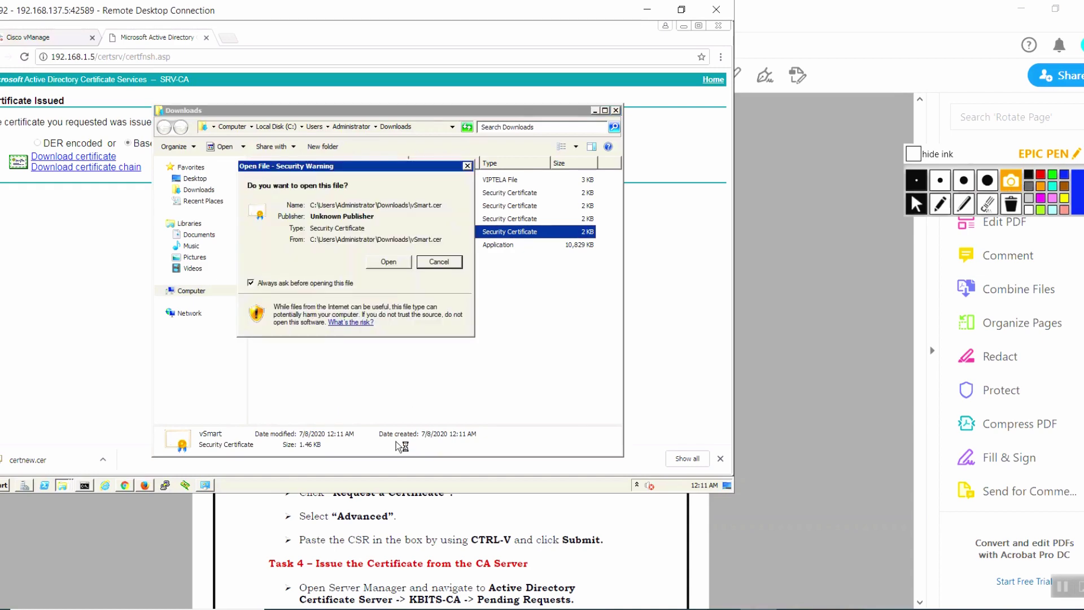
click(400, 258)
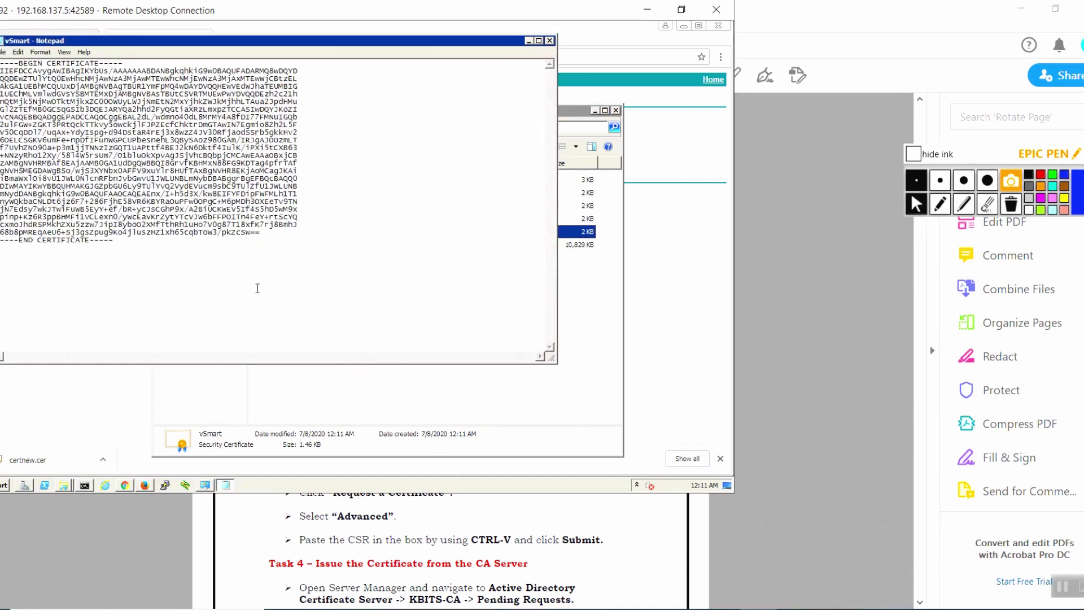
key(ctrl+a)
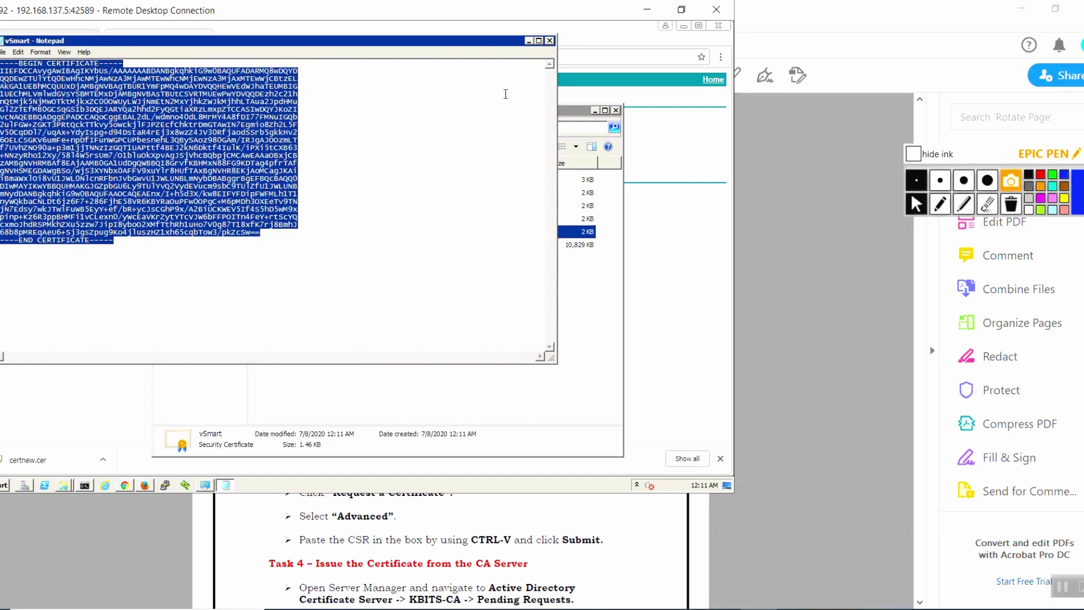
click(549, 40)
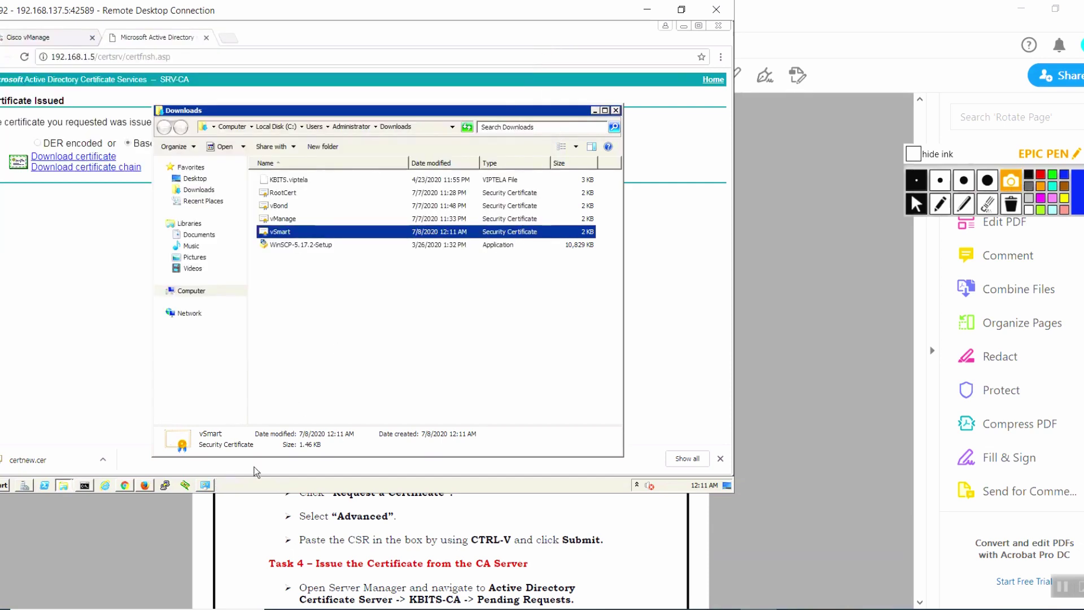
Back in vManage, close the certificate request dialog and open the Install Certificate form.
click(145, 486)
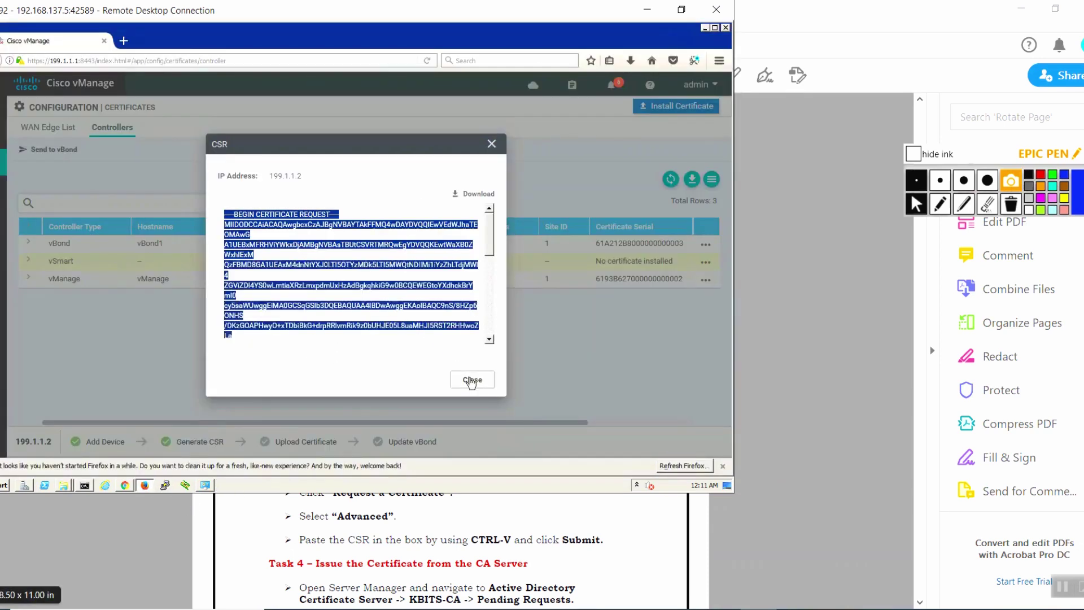
click(472, 379)
click(690, 112)
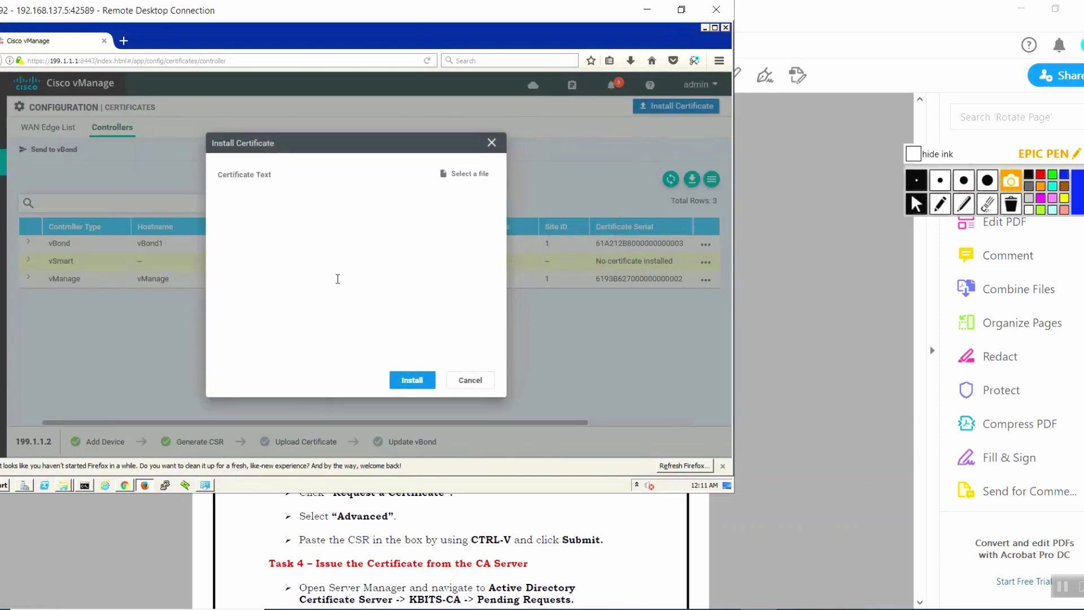
Paste the copied vSmart certificate into Certificate Text and install it.
key(ctrl+v)
click(424, 381)
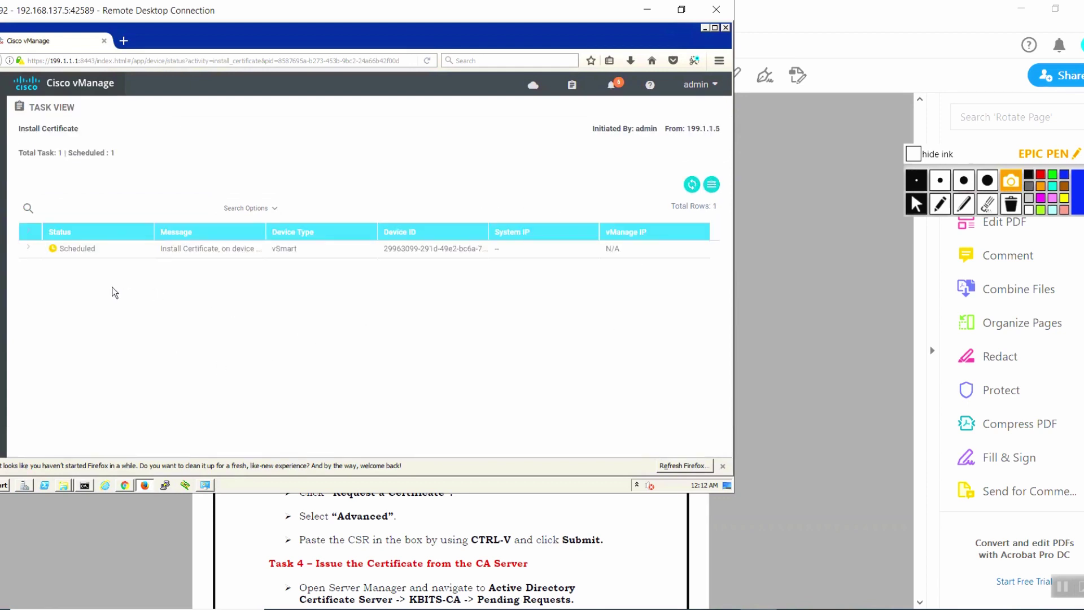
Expand the vSmart Install Certificate task and refresh until it shows Success.
click(28, 248)
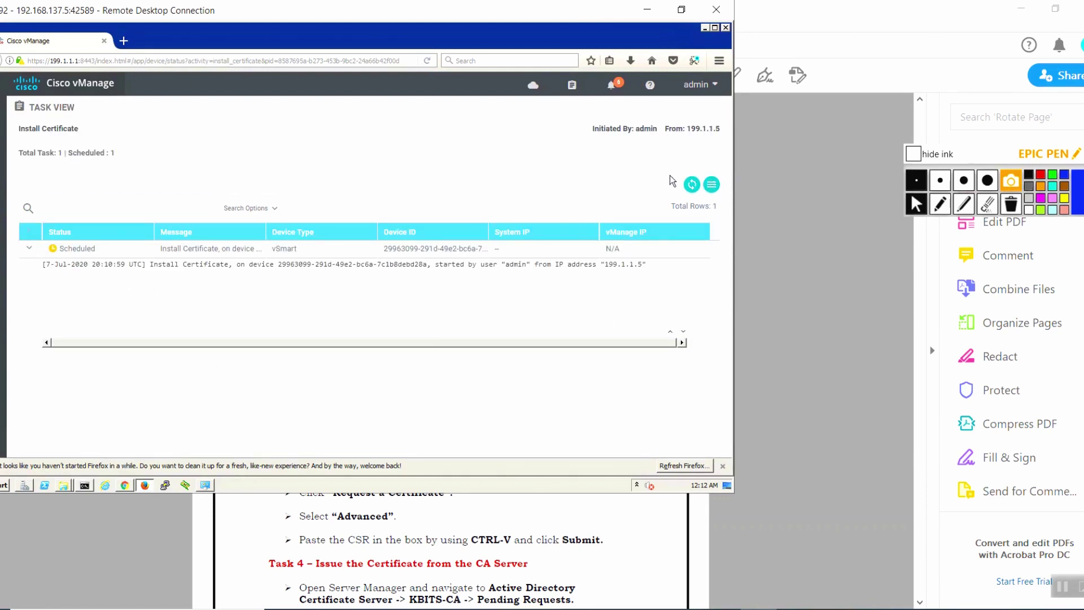
click(692, 184)
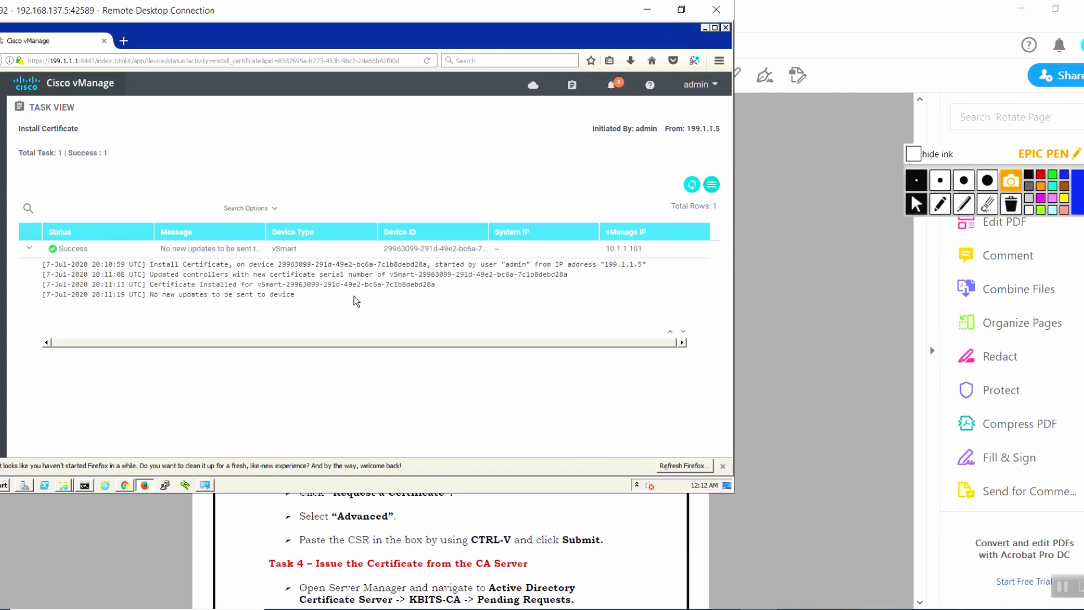
double_click(73, 249)
Go to the Configuration > Certificates page.
mouse_move(3, 136)
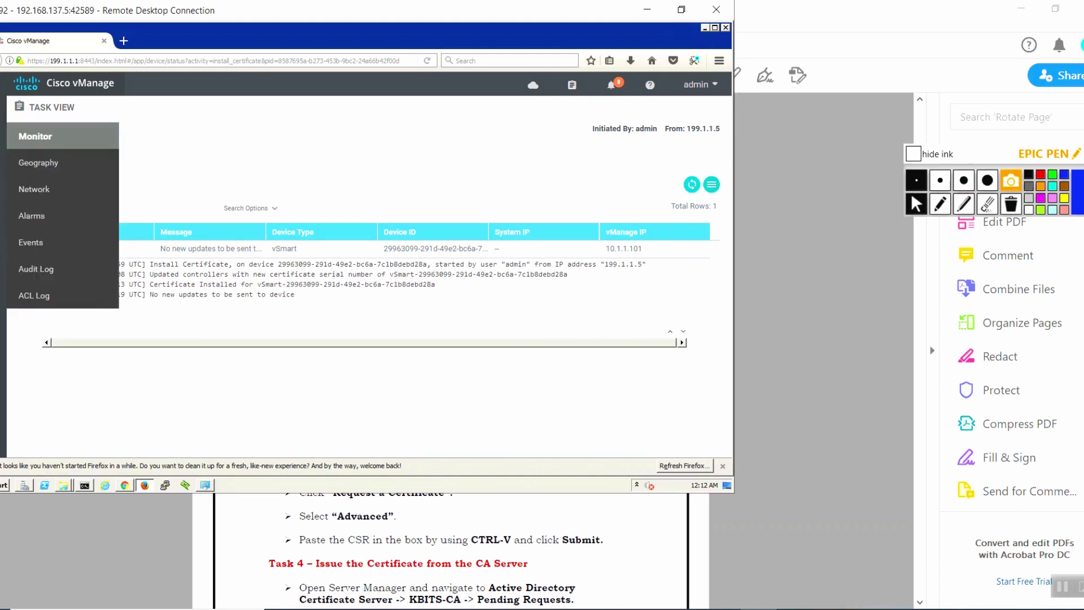
mouse_move(3, 164)
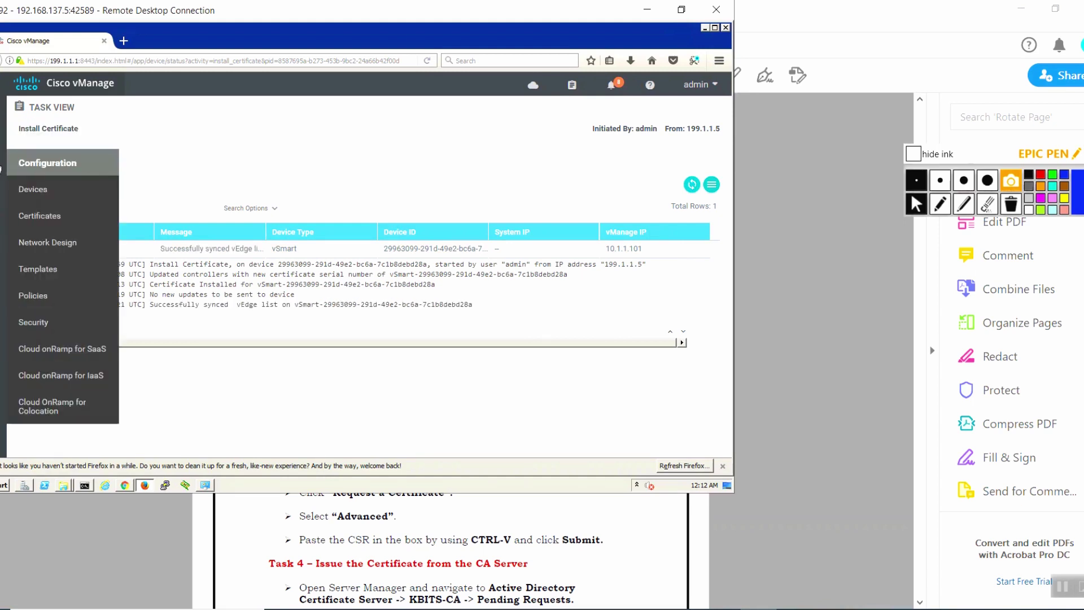
click(39, 216)
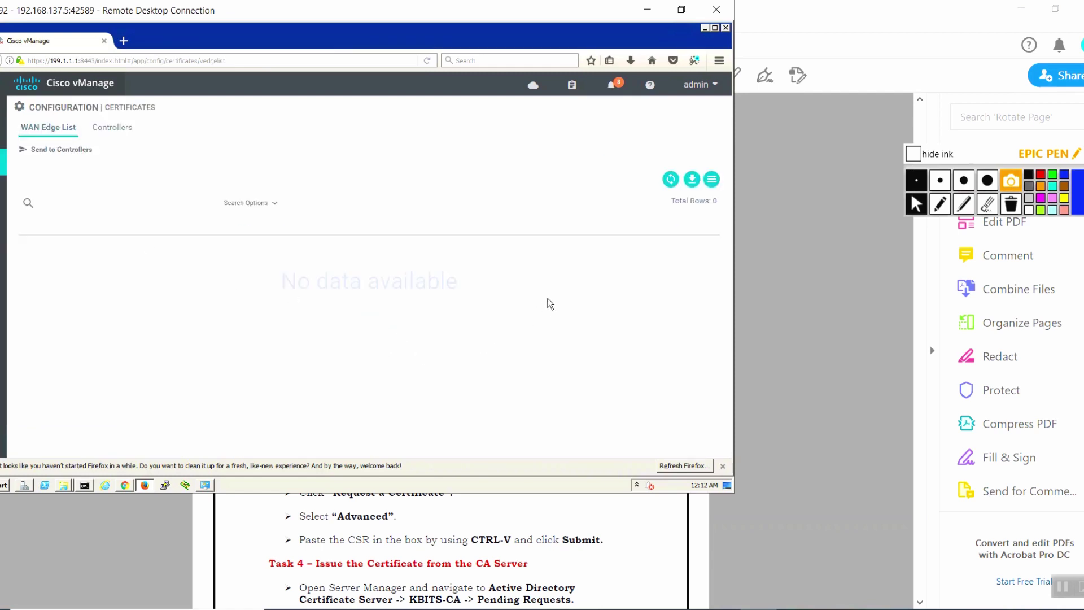
Highlight the Controllers list's Certificate Serial and Controller Type columns, clear the ink, then open Main Dashboard.
click(126, 128)
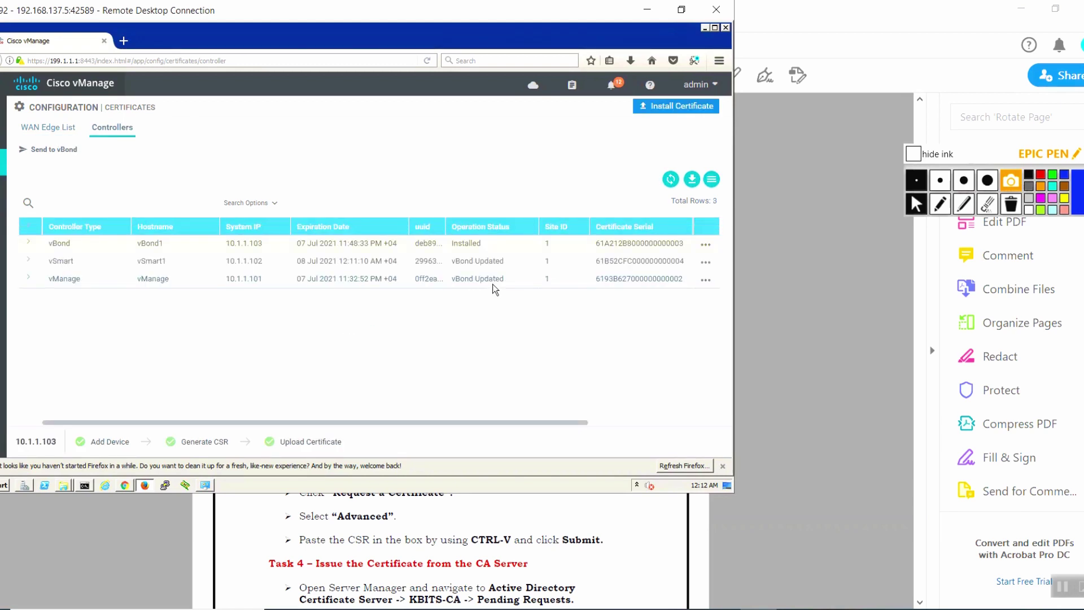
click(940, 204)
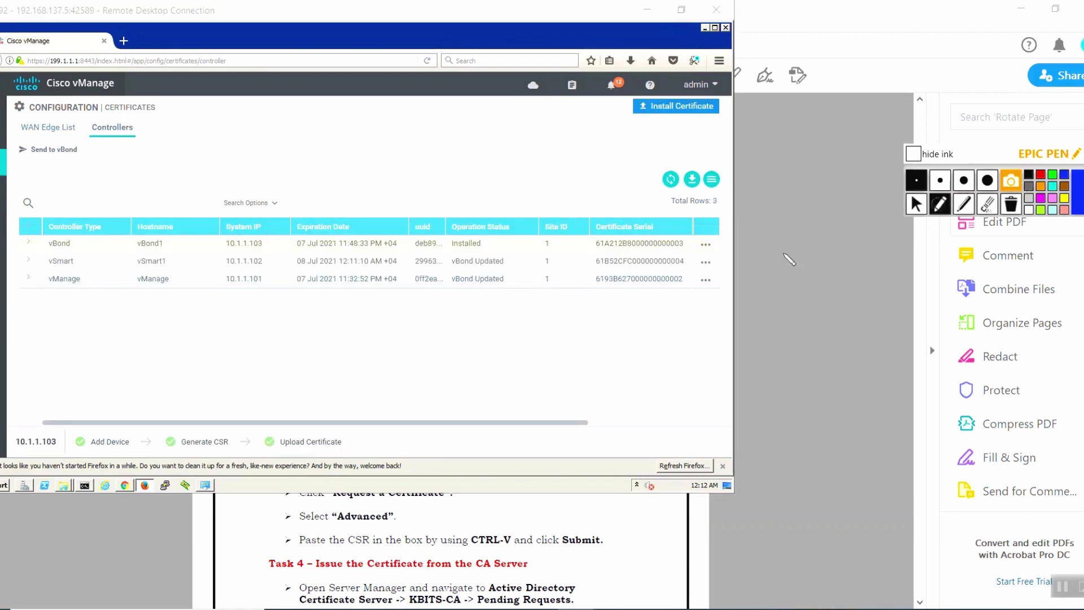
mouse_move(585, 204)
mouse_down()
mouse_move(587, 235)
mouse_move(703, 209)
mouse_move(712, 310)
mouse_move(584, 317)
mouse_up()
mouse_move(25, 208)
mouse_down()
mouse_move(26, 312)
mouse_move(122, 197)
mouse_move(13, 314)
mouse_up()
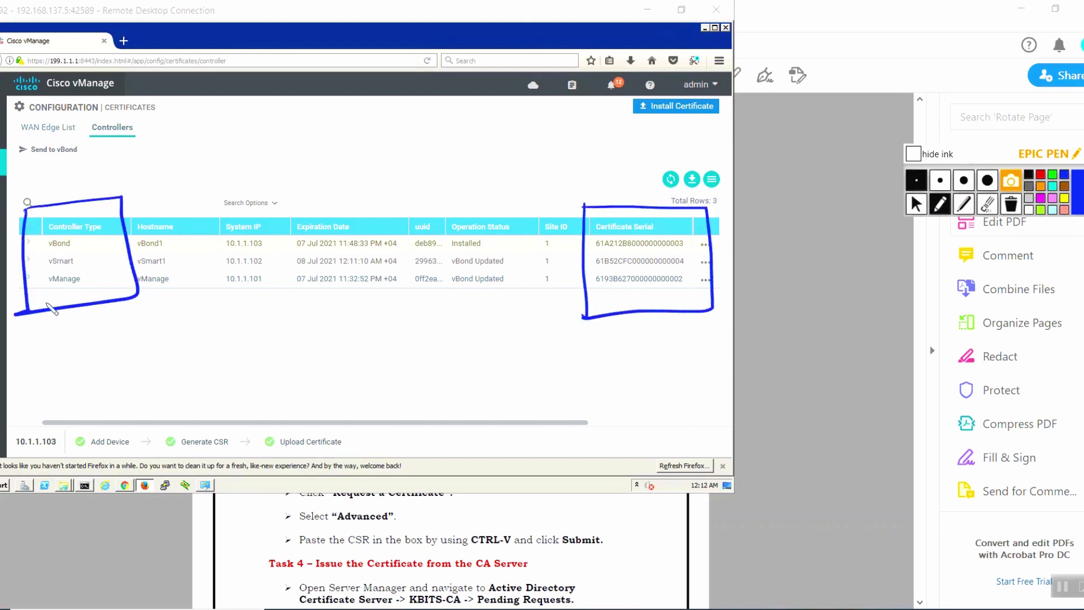
click(1011, 204)
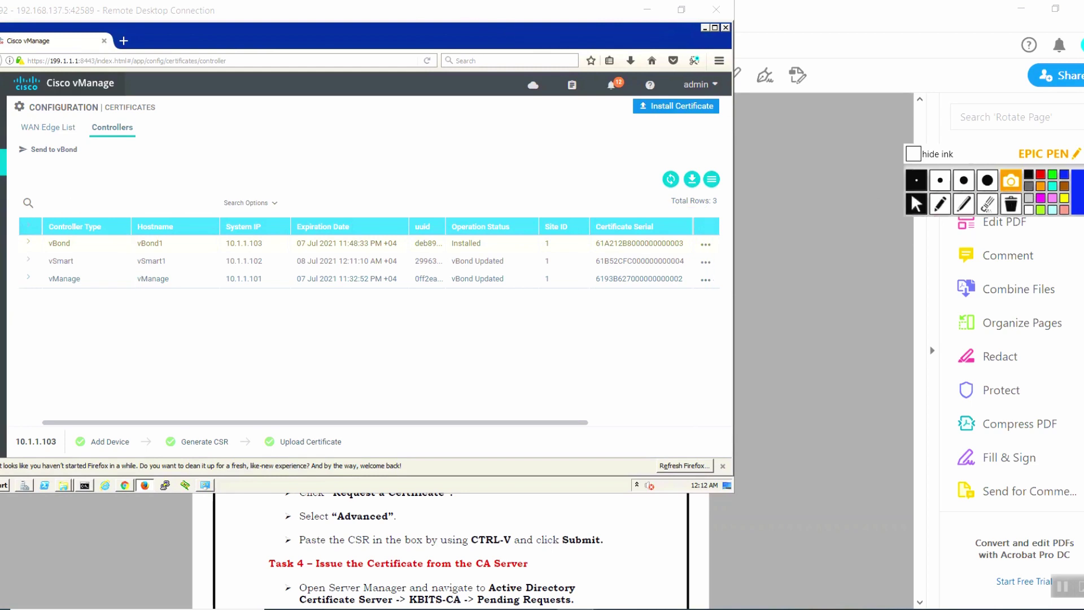
mouse_move(11, 110)
click(30, 136)
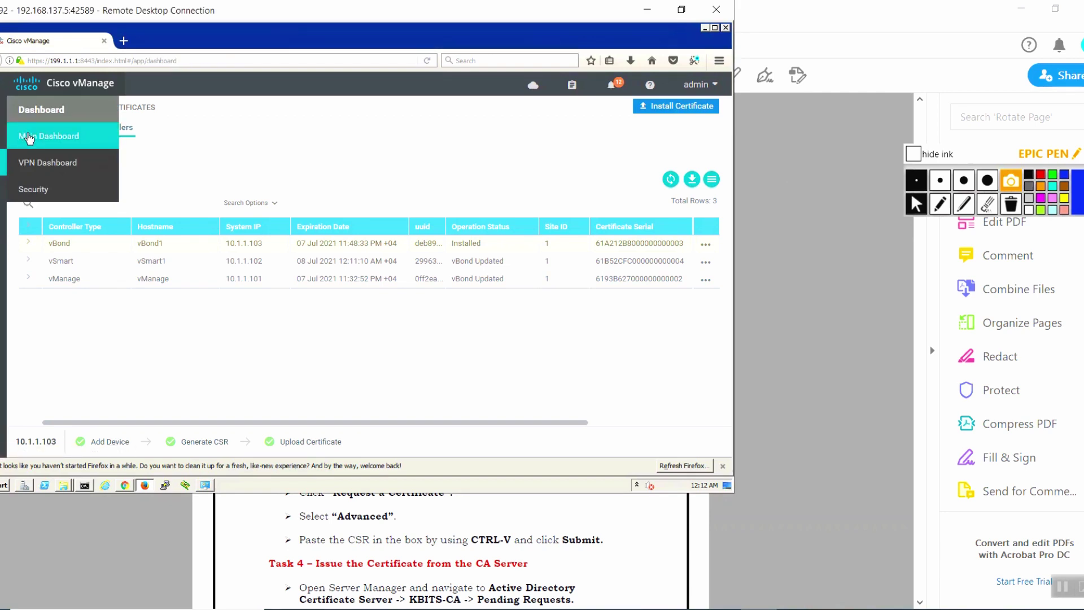
Circle the dashboard's vSmart, vBond, vManage and WAN Edge counts with Epic Pen.
click(940, 204)
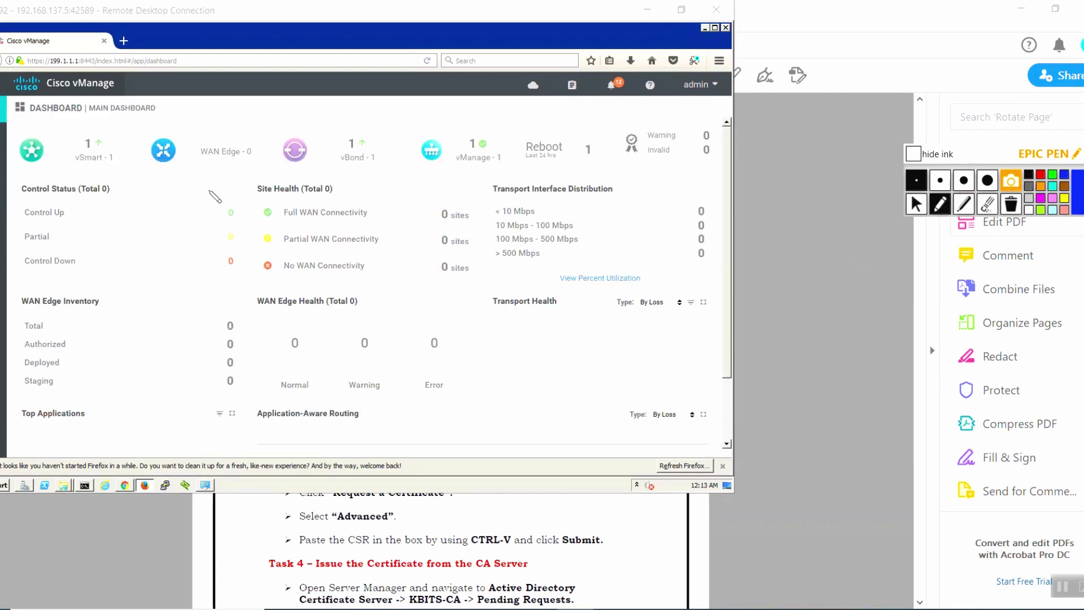
drag(90, 116, 110, 122)
mouse_move(368, 128)
mouse_down()
mouse_move(361, 189)
mouse_move(360, 122)
mouse_up()
mouse_move(456, 139)
mouse_down()
mouse_move(527, 159)
mouse_move(474, 121)
mouse_up()
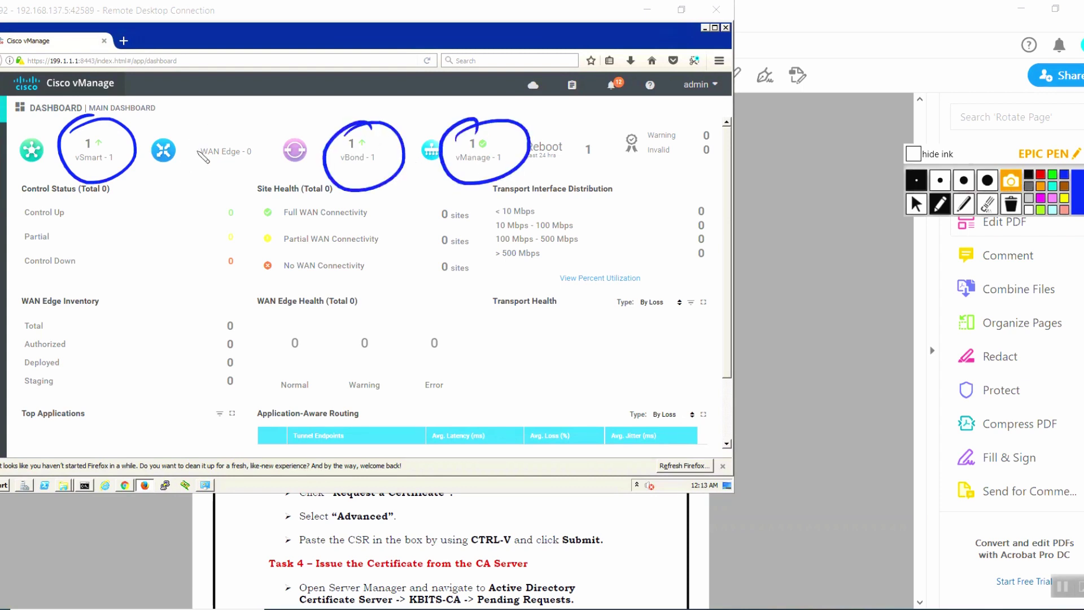
mouse_move(195, 136)
mouse_down()
mouse_move(276, 164)
mouse_move(237, 105)
mouse_up()
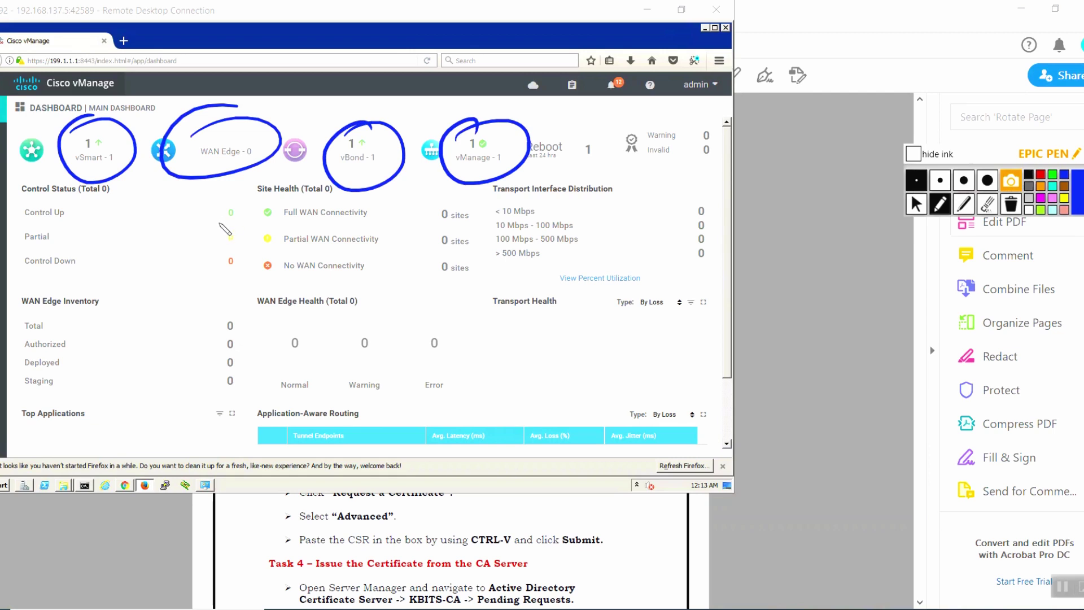
Erase the ink circles and bring the lab guide PDF back to the front.
click(1010, 204)
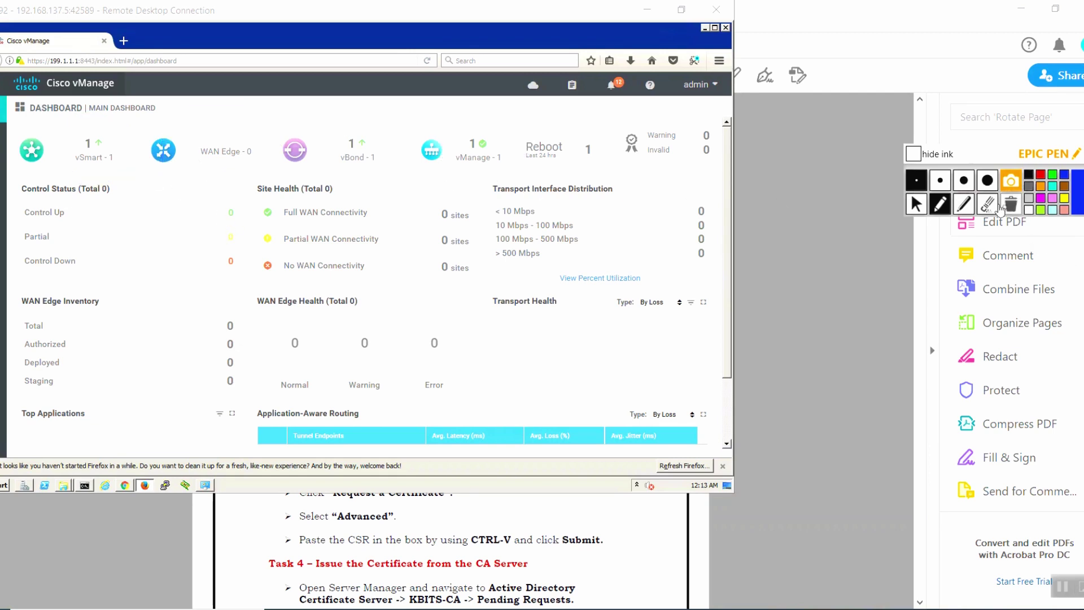
click(917, 204)
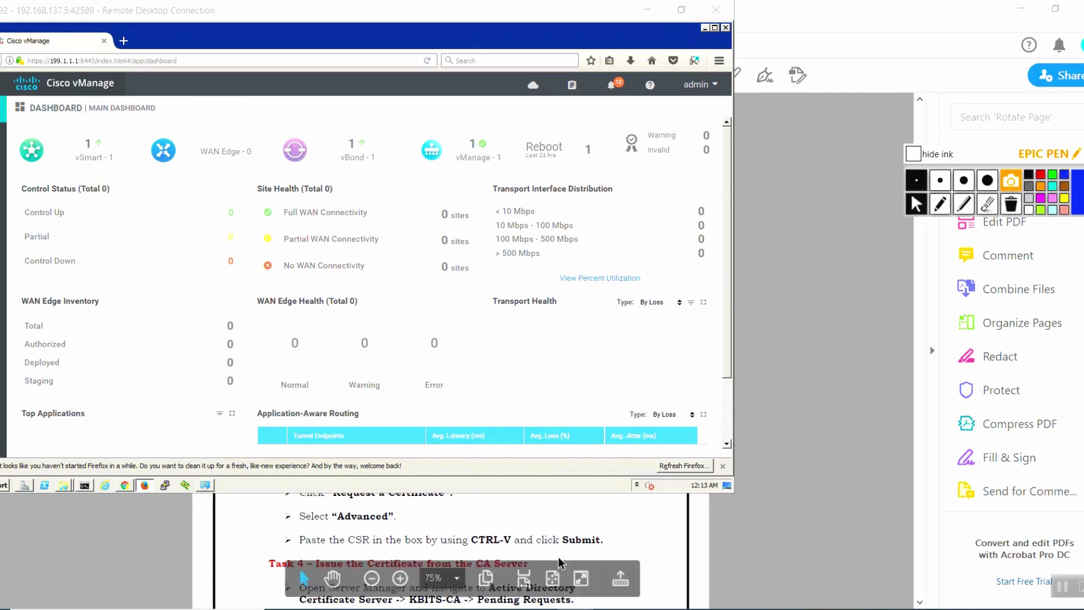
click(580, 502)
Scroll the lab guide down to page 22, showing Task 6 on installing the identity certificate.
scroll(580, 512, down, 2)
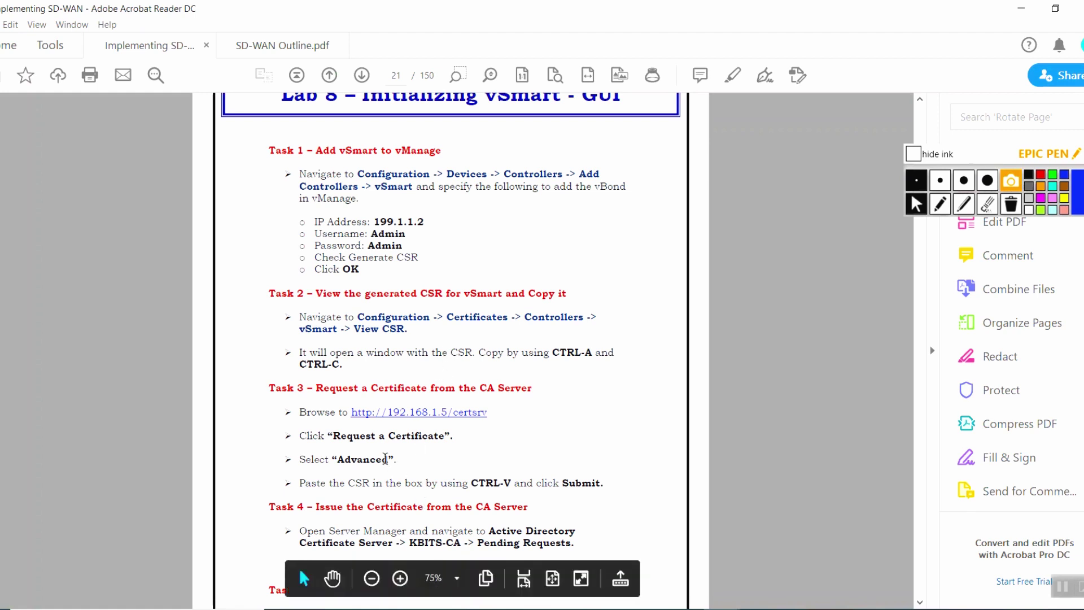
scroll(433, 417, down, 2)
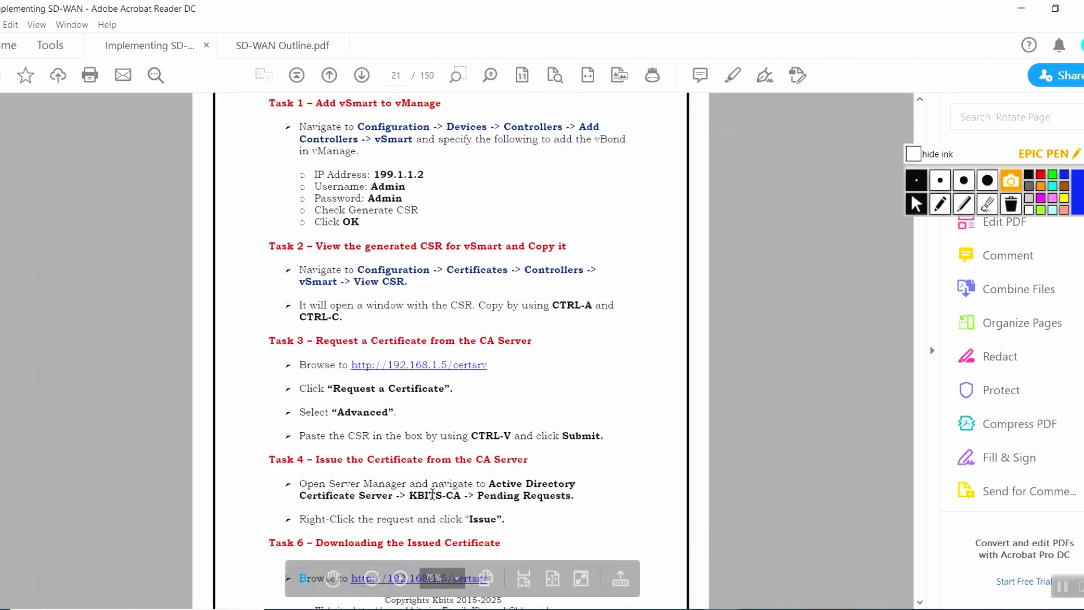
scroll(432, 495, down, 1)
scroll(432, 493, down, 1)
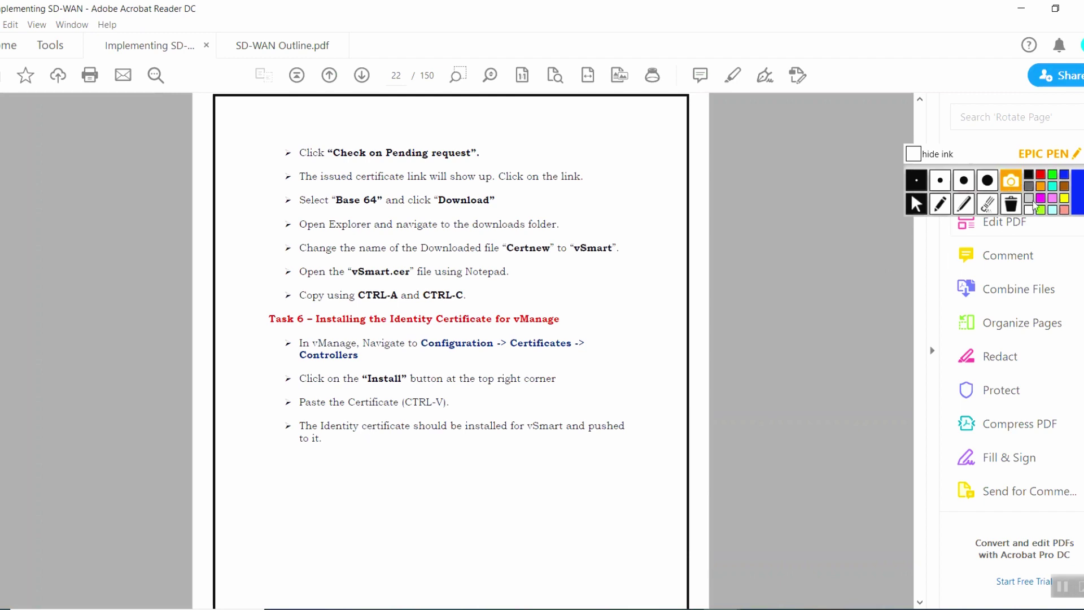
Handwrite vMANAGE, vSMART and vBOND under Task 6, box them, and connect the boxes.
click(940, 204)
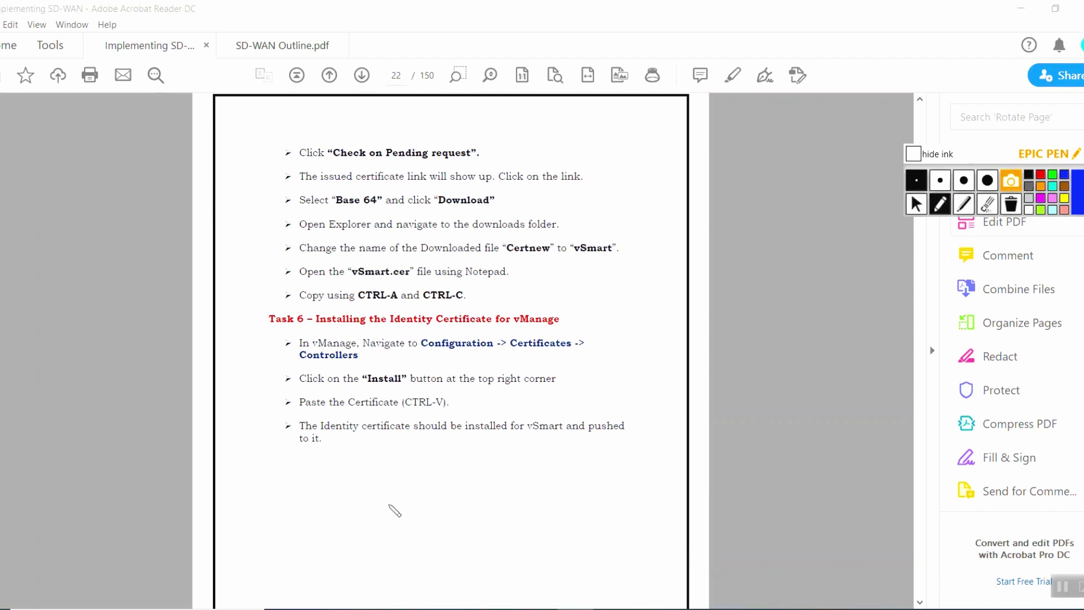
drag(353, 494, 468, 492)
mouse_move(471, 479)
mouse_down()
mouse_move(472, 497)
mouse_move(489, 495)
mouse_up()
drag(478, 471, 486, 466)
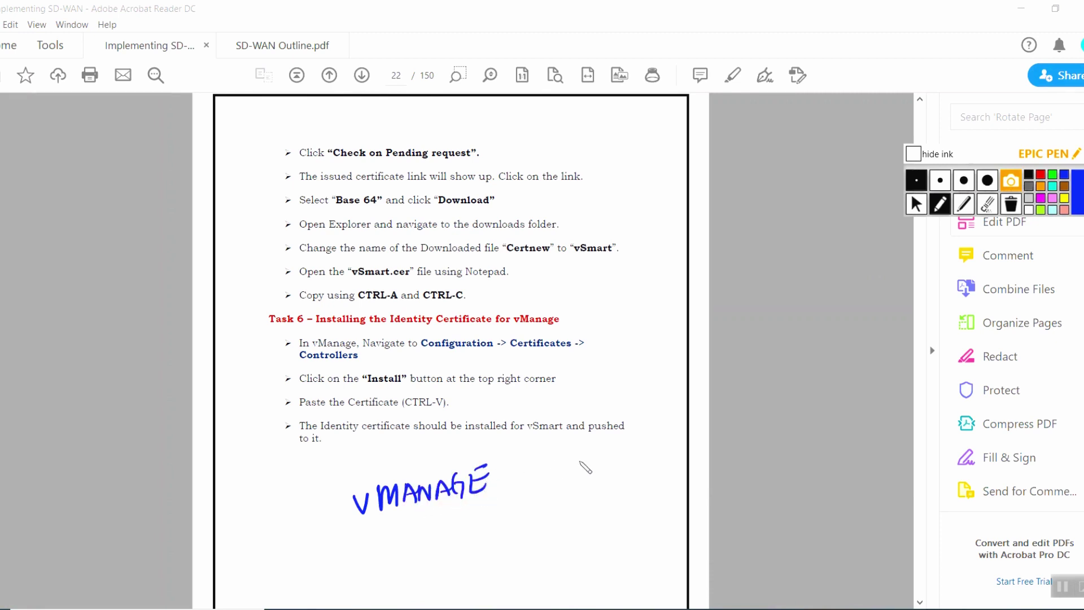
drag(540, 389, 557, 384)
drag(581, 377, 569, 396)
mouse_move(587, 389)
mouse_down()
mouse_move(593, 375)
mouse_move(645, 371)
mouse_up()
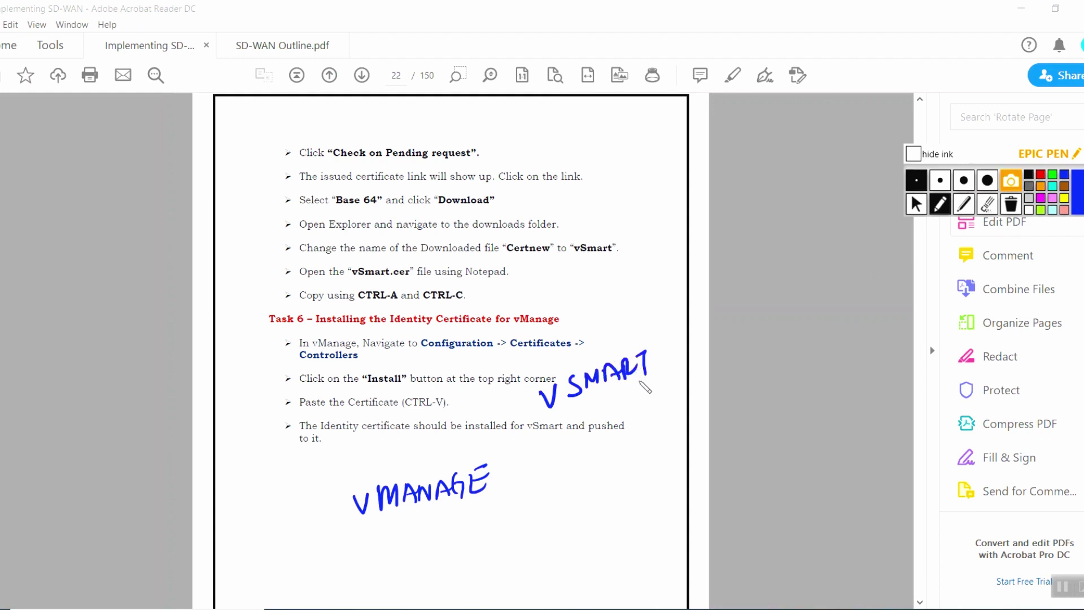
mouse_move(547, 536)
mouse_down()
mouse_move(585, 556)
mouse_move(591, 542)
mouse_move(643, 550)
mouse_move(545, 579)
mouse_move(675, 559)
mouse_move(571, 584)
mouse_up()
mouse_move(524, 375)
mouse_down()
mouse_move(531, 428)
mouse_move(691, 369)
mouse_move(608, 402)
mouse_up()
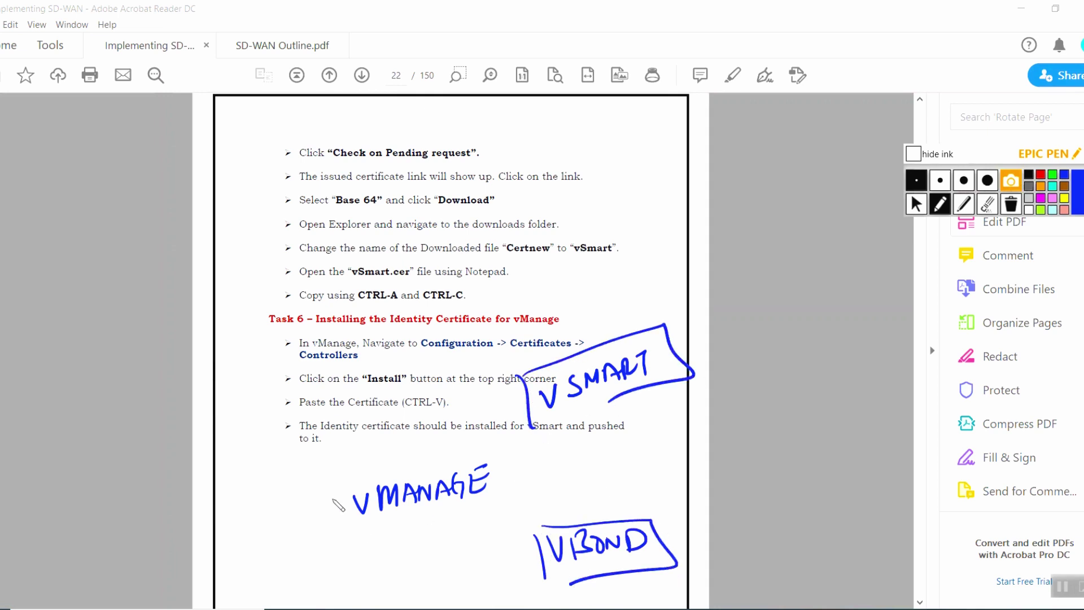
drag(331, 484, 341, 543)
mouse_move(341, 485)
mouse_down()
mouse_move(488, 486)
mouse_move(486, 446)
mouse_move(347, 549)
mouse_up()
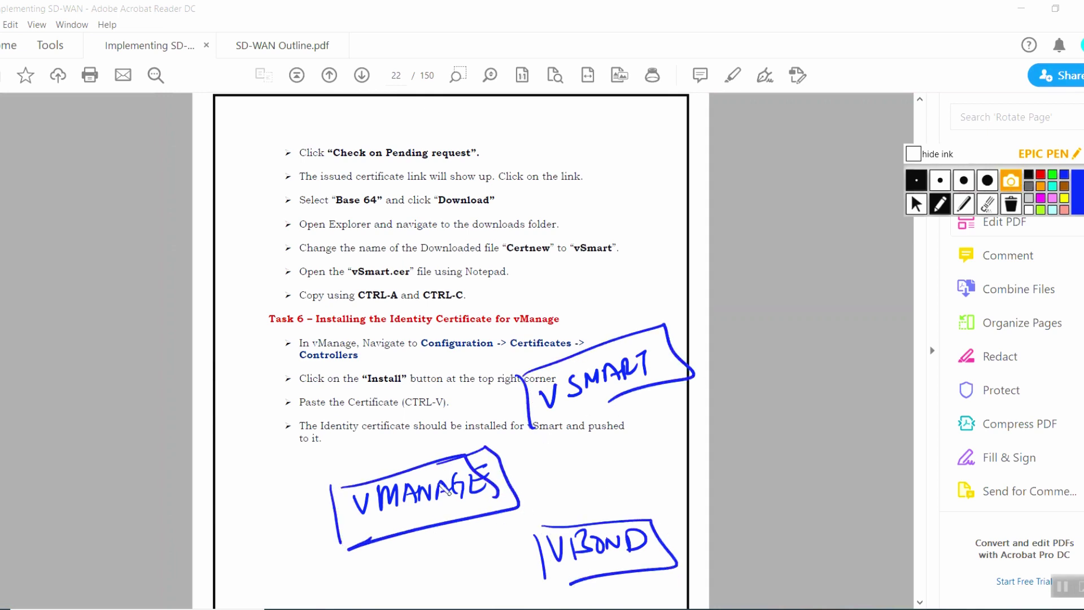
drag(528, 417, 469, 472)
drag(597, 421, 611, 517)
drag(517, 507, 590, 526)
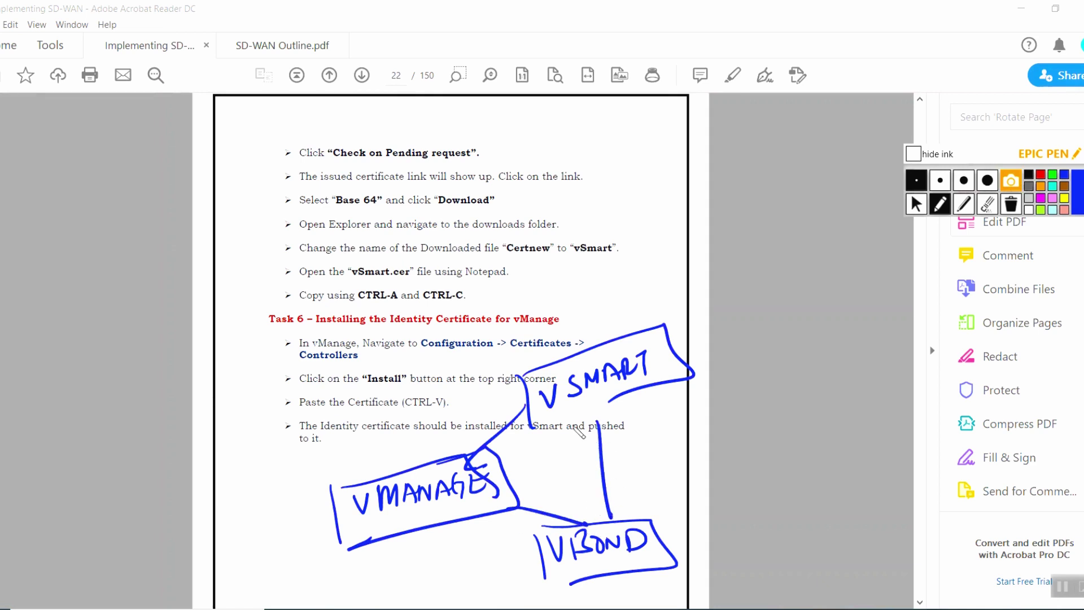
In red, add ROOT CERT labels and arrows from vMANAGE to vSMART and vBOND.
click(1040, 174)
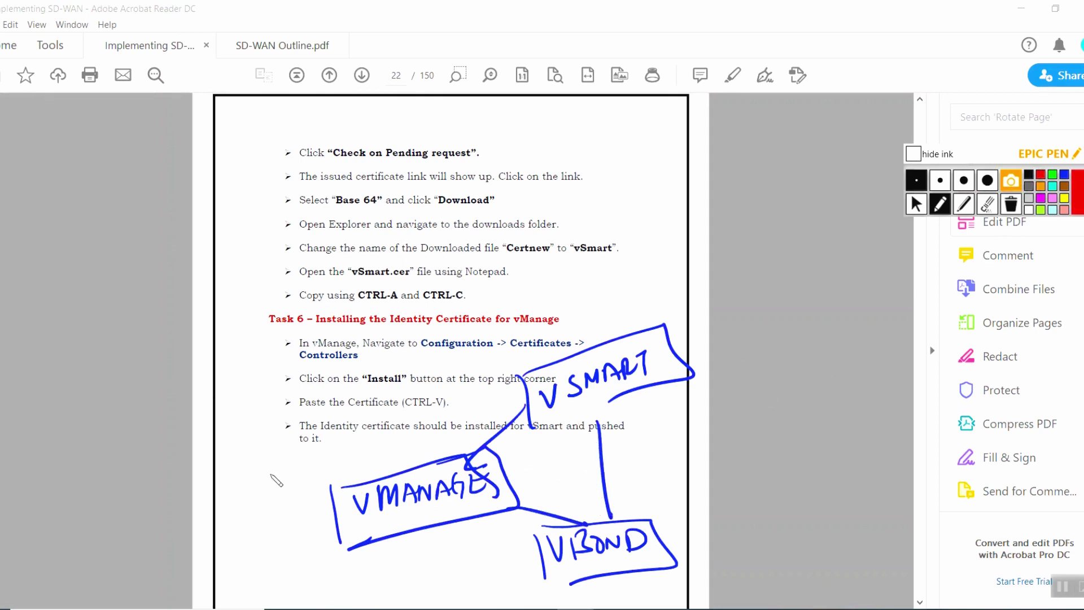
drag(260, 468, 261, 490)
mouse_move(262, 469)
mouse_down()
mouse_move(277, 485)
mouse_move(287, 470)
mouse_up()
mouse_move(293, 462)
mouse_down()
mouse_move(280, 510)
mouse_move(325, 475)
mouse_move(325, 495)
mouse_up()
drag(294, 516, 323, 515)
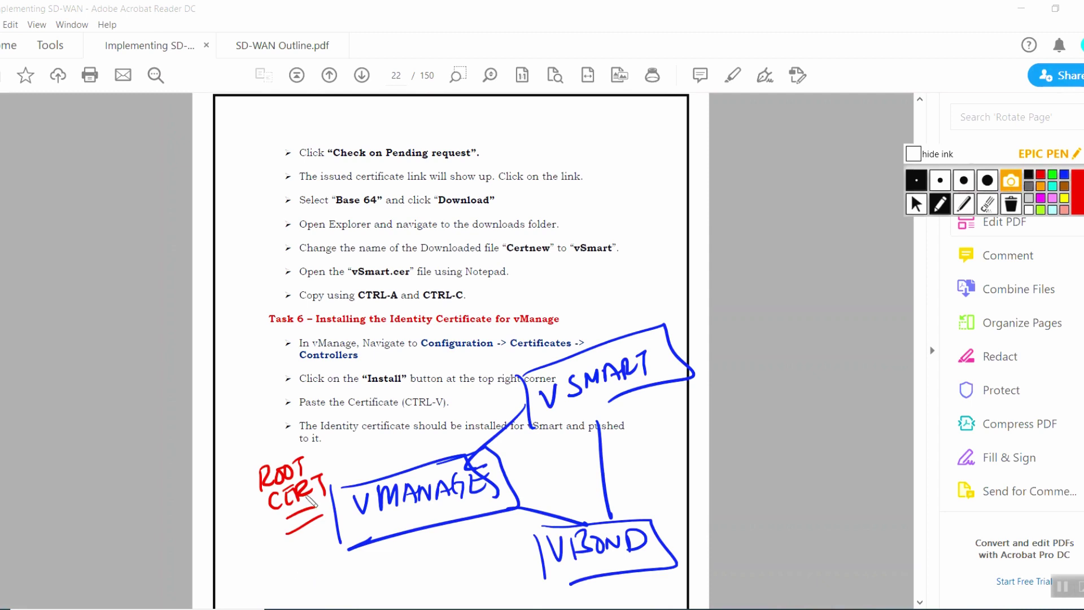
mouse_move(448, 443)
mouse_down()
mouse_move(545, 386)
mouse_move(532, 415)
mouse_up()
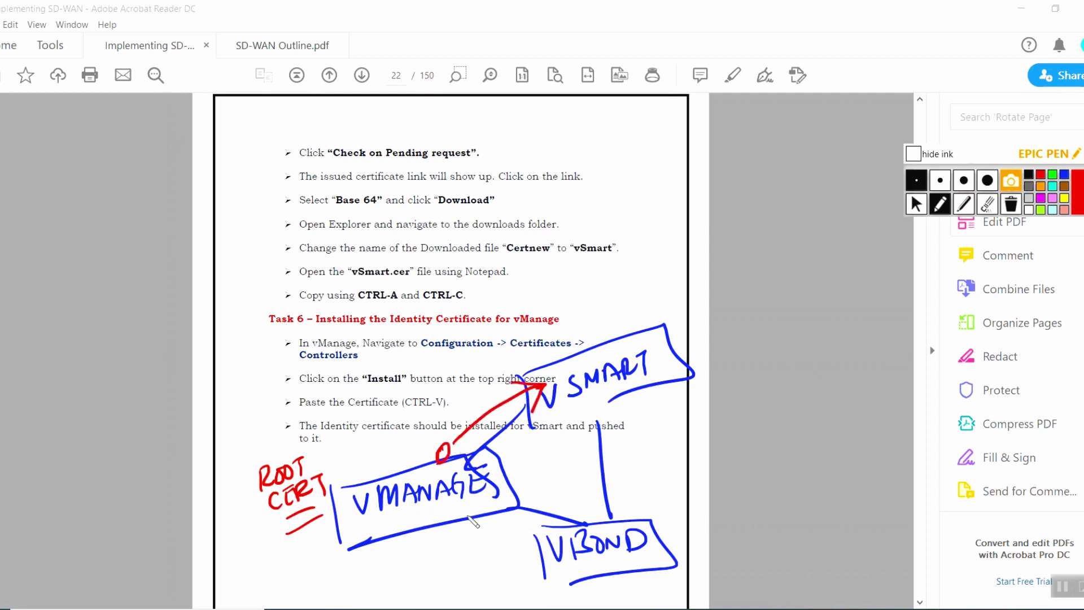
drag(465, 507, 462, 516)
mouse_move(465, 519)
mouse_down()
mouse_move(473, 538)
mouse_move(578, 548)
mouse_move(556, 560)
mouse_up()
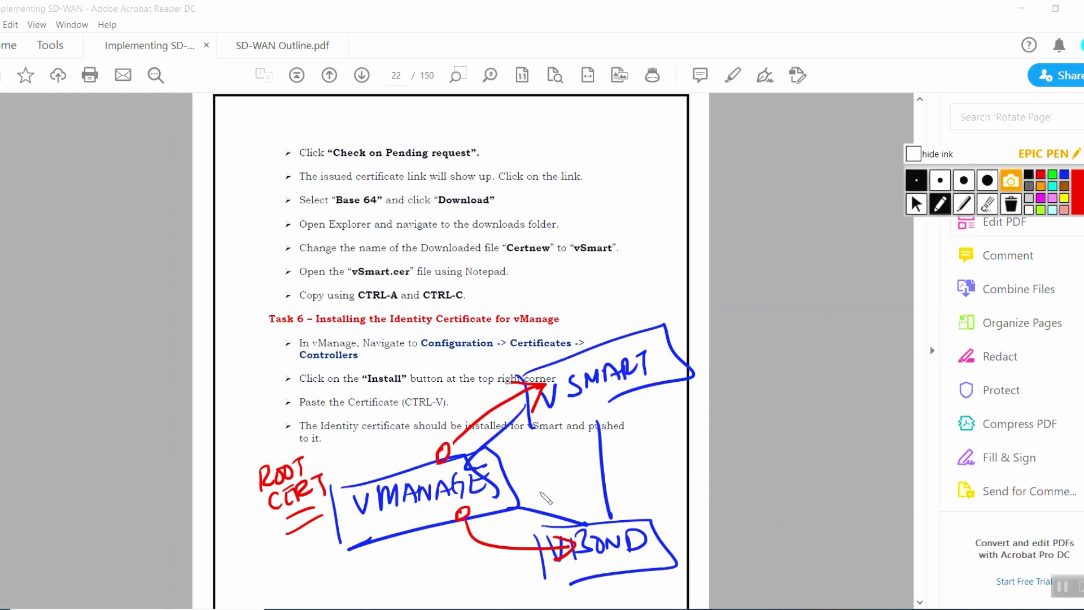
mouse_move(540, 488)
mouse_down()
mouse_move(551, 509)
mouse_move(557, 496)
mouse_up()
mouse_move(564, 492)
mouse_down()
mouse_move(582, 514)
mouse_move(601, 504)
mouse_move(609, 517)
mouse_up()
mouse_move(552, 417)
mouse_down()
mouse_move(546, 438)
mouse_move(575, 410)
mouse_move(587, 427)
mouse_move(590, 402)
mouse_up()
drag(587, 403, 584, 422)
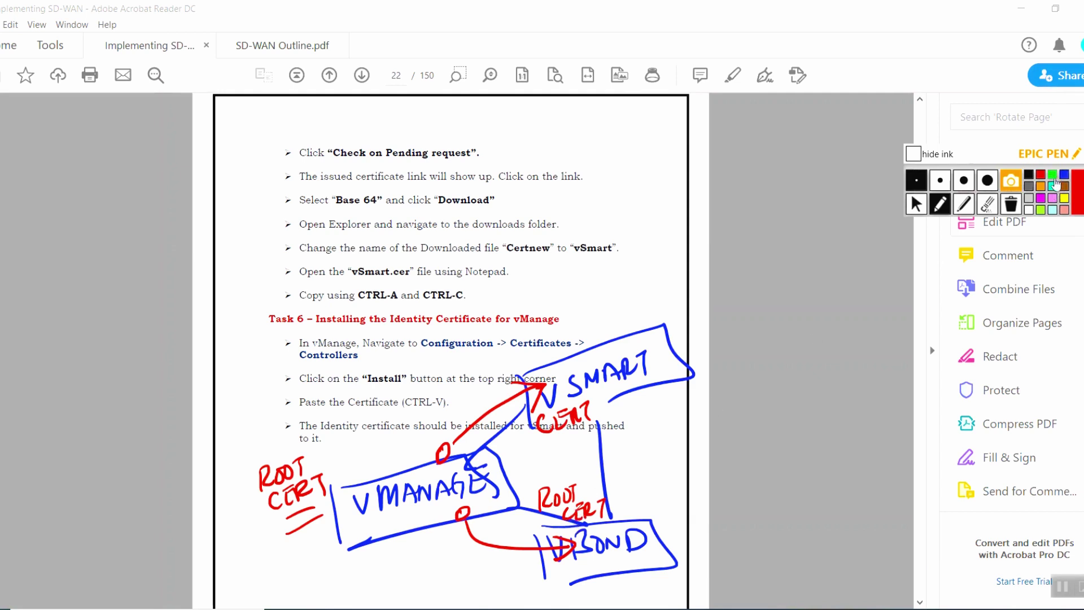
Draw a green box labelled VEDGE beside the page.
click(1052, 173)
mouse_move(758, 241)
mouse_down()
mouse_move(766, 281)
mouse_move(779, 277)
mouse_up()
drag(741, 210, 755, 208)
mouse_move(759, 207)
mouse_down()
mouse_move(761, 223)
mouse_move(806, 213)
mouse_move(827, 190)
mouse_up()
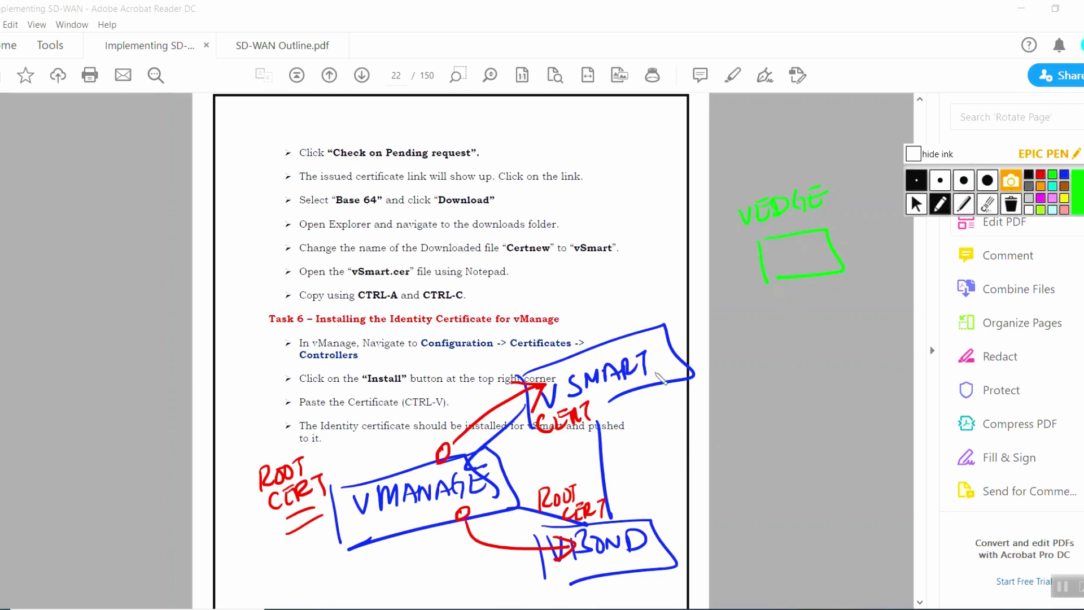
In blue, arrow vMANAGE to vEdge with a circled 'MANUAL WIN SCP' note, then wipe all ink.
click(1063, 174)
mouse_move(480, 479)
mouse_down()
mouse_move(556, 476)
mouse_move(779, 367)
mouse_move(792, 277)
mouse_move(810, 280)
mouse_move(782, 287)
mouse_up()
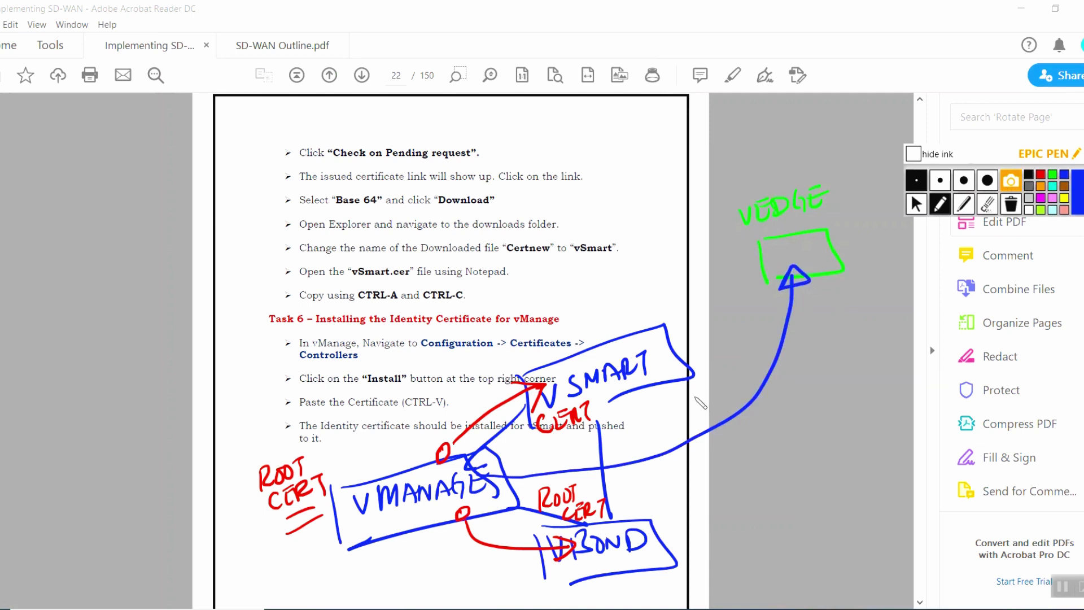
mouse_move(650, 435)
mouse_down()
mouse_move(703, 401)
mouse_move(733, 402)
mouse_up()
mouse_move(679, 460)
mouse_down()
mouse_move(746, 436)
mouse_move(760, 445)
mouse_move(768, 431)
mouse_up()
drag(716, 479, 746, 460)
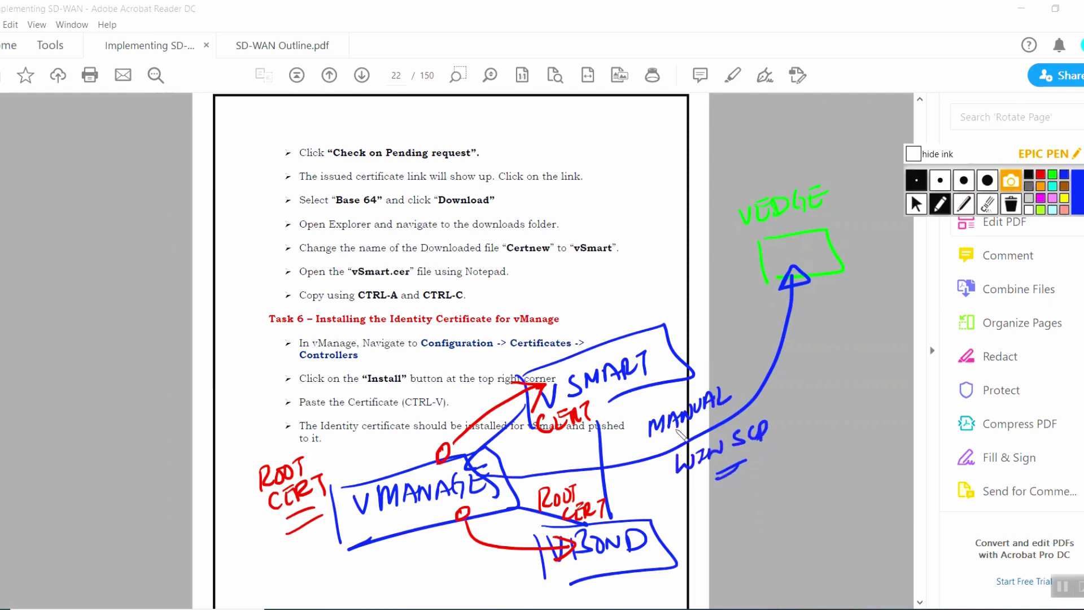
mouse_move(643, 404)
mouse_down()
mouse_move(830, 485)
mouse_move(748, 359)
mouse_up()
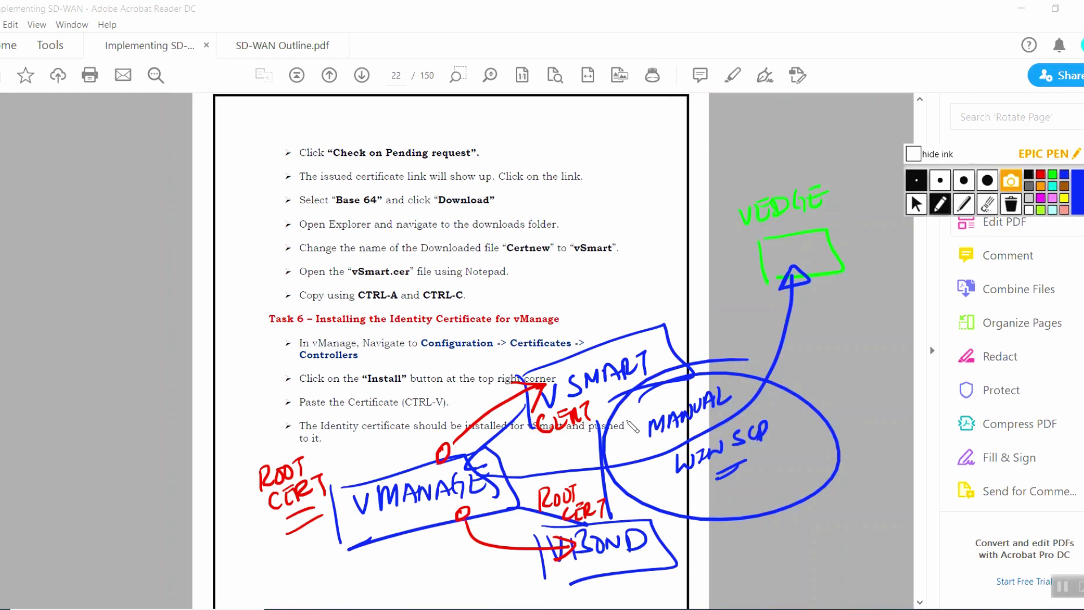
click(1011, 203)
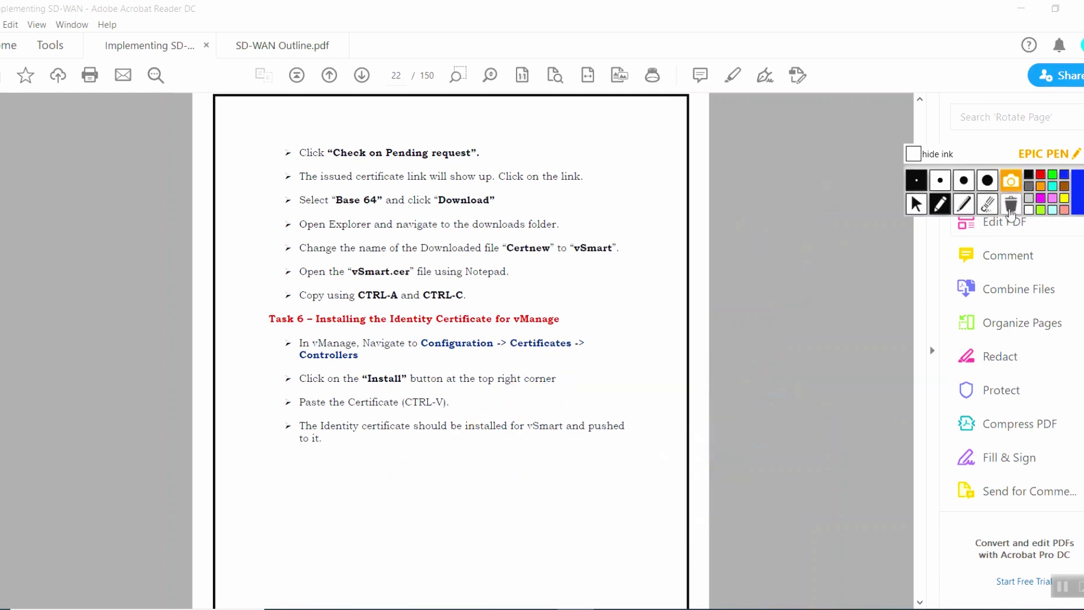
click(916, 204)
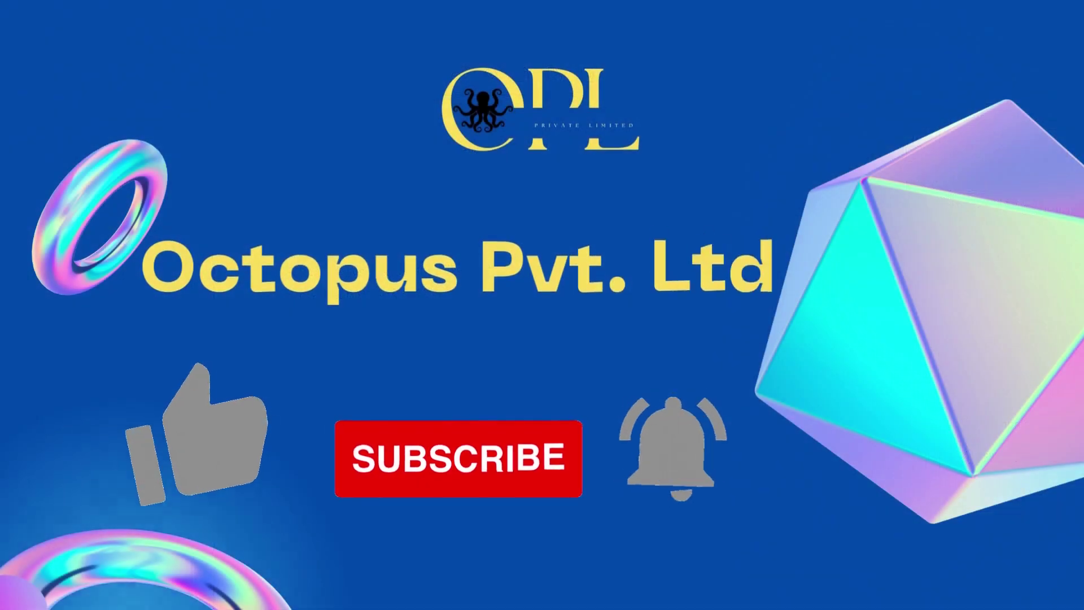